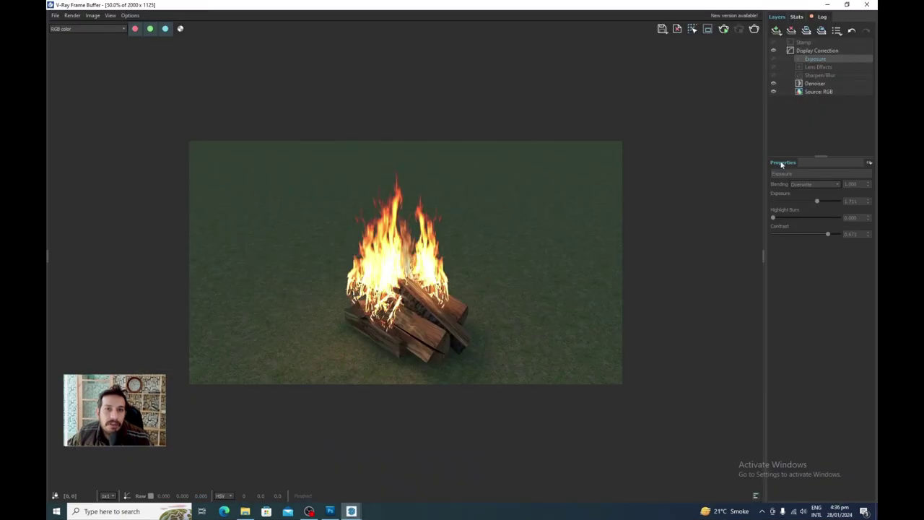
Compare the campfire render with exposure correction on at 1.711 and display correction off.
click(772, 60)
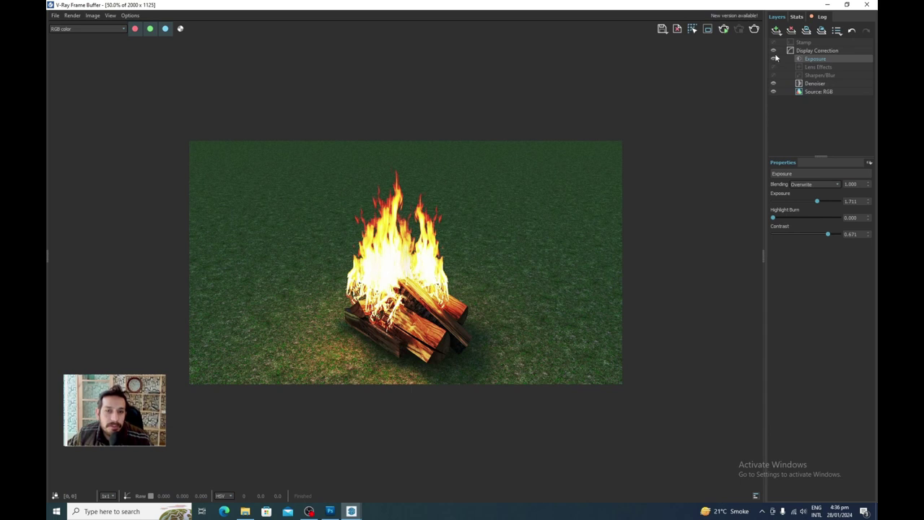
click(773, 53)
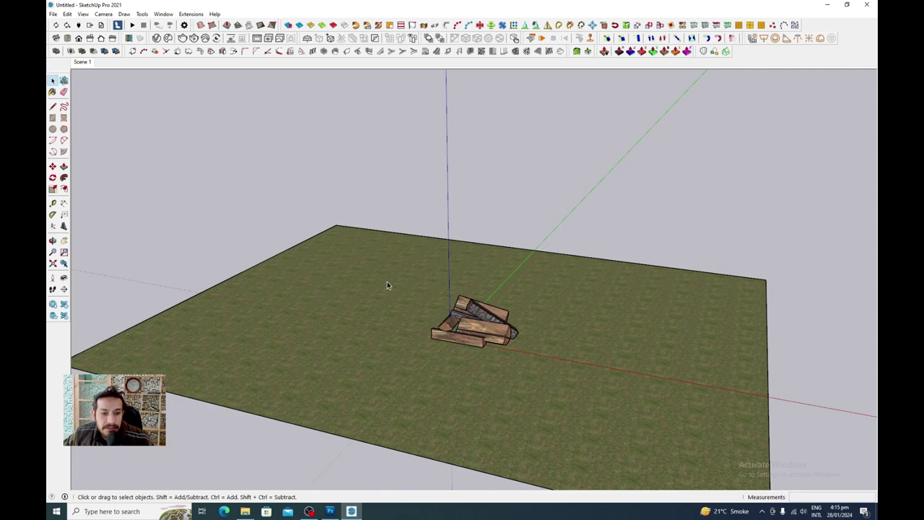
Select the log pile component rather than the grass ground plane beneath it.
click(347, 249)
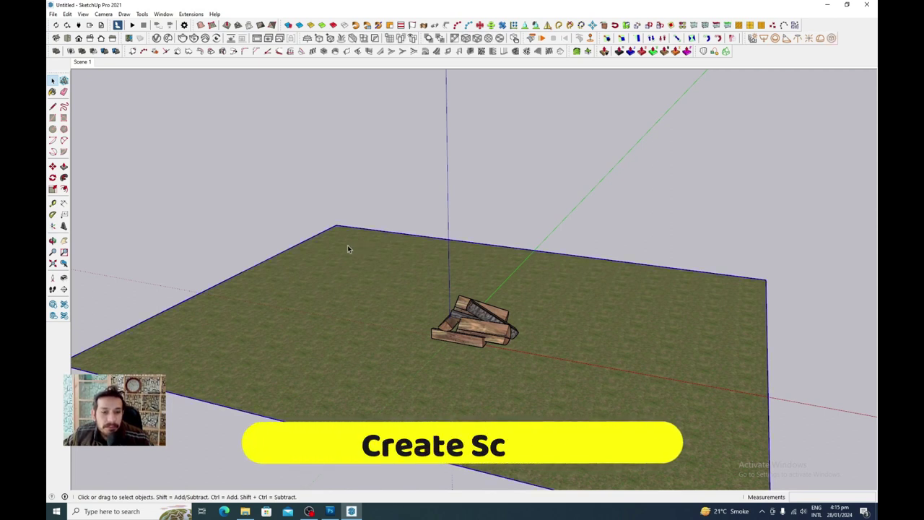
click(460, 318)
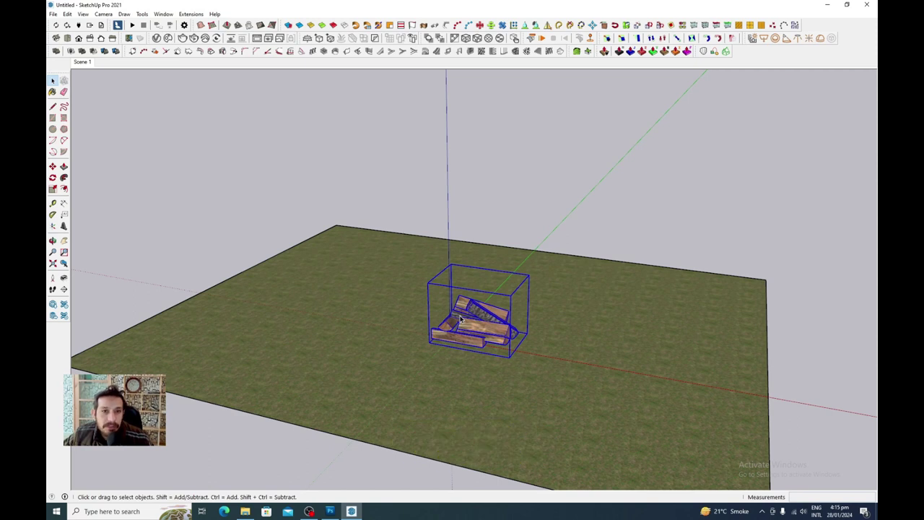
click(417, 305)
click(469, 320)
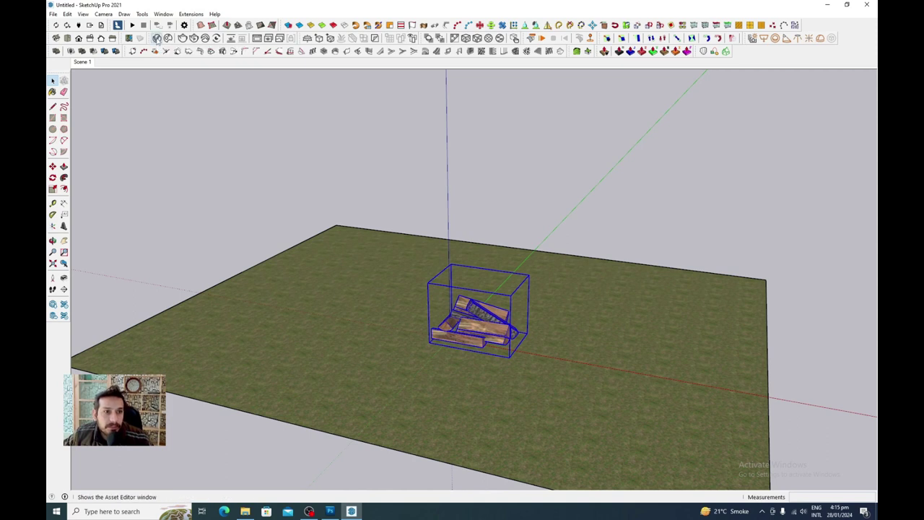
click(157, 39)
Move the Asset Editor clear of the logs and create a new Emissive material (white, intensity 1).
mouse_move(470, 113)
mouse_down()
mouse_move(360, 114)
mouse_move(293, 132)
mouse_up()
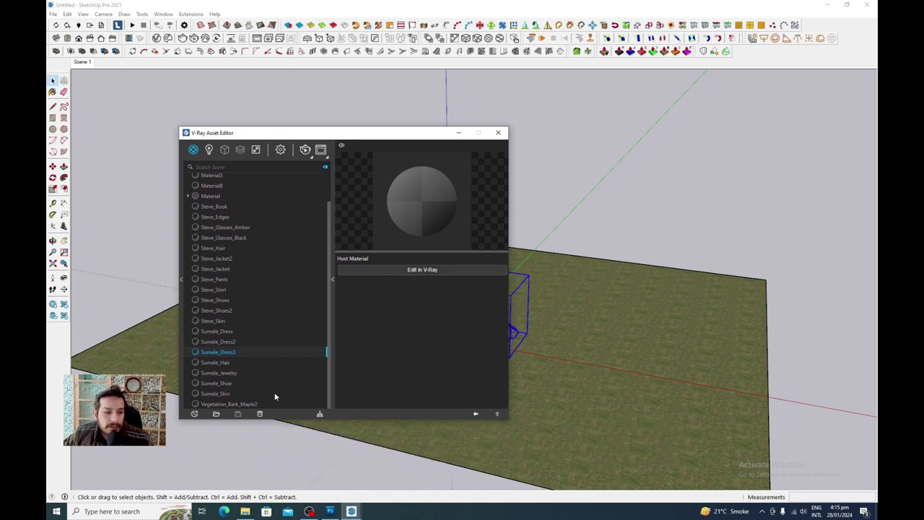
drag(275, 133, 541, 121)
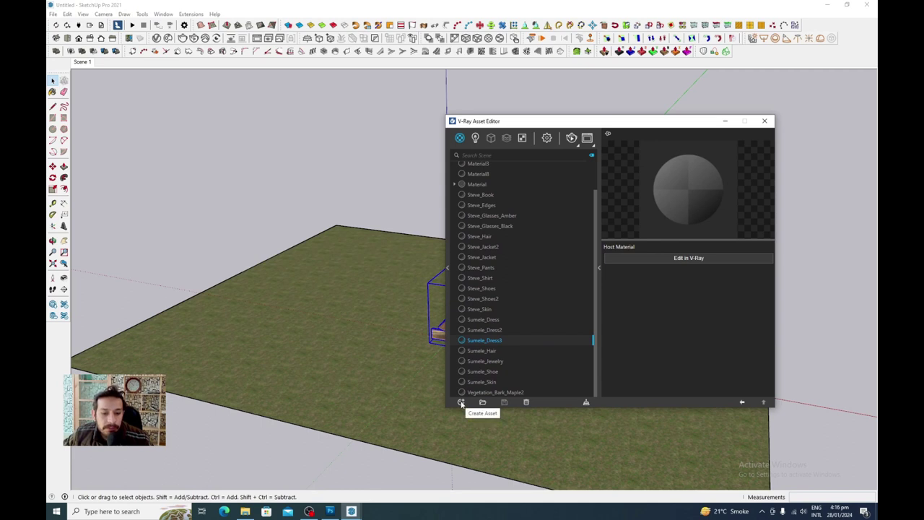
click(461, 403)
mouse_move(474, 391)
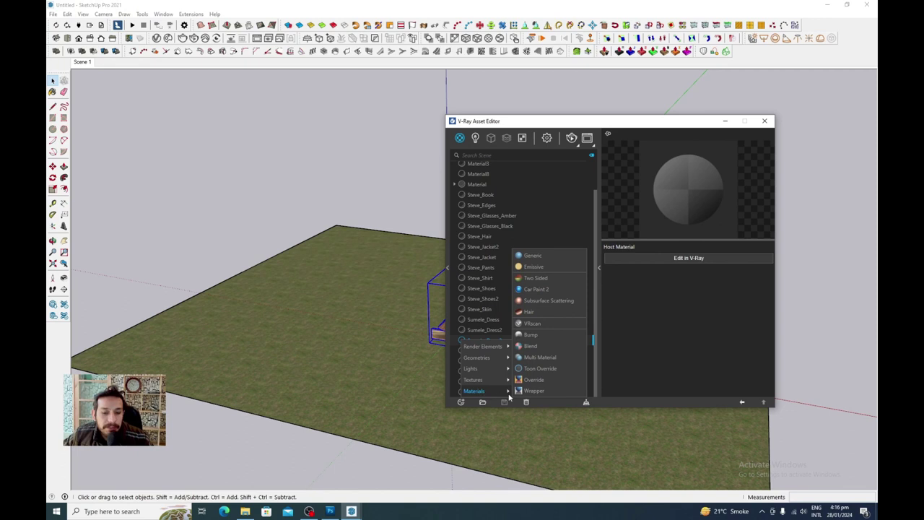
click(527, 267)
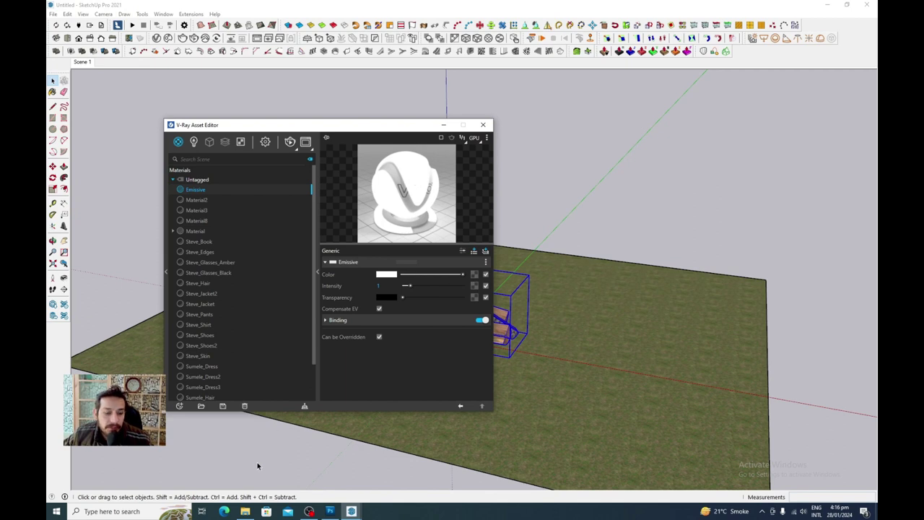
click(244, 511)
Select 18_fire wood texture.png in the FIRE folder and view it in Photoshop.
key(ctrl+a)
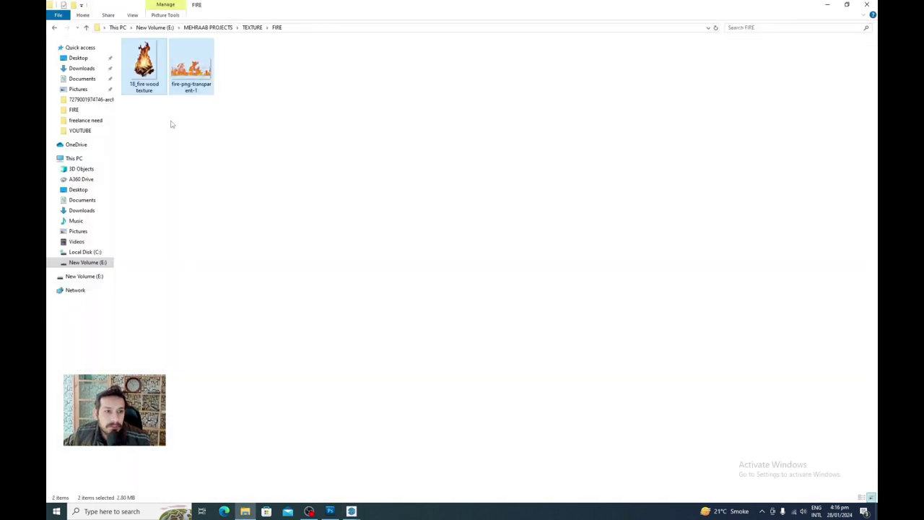
click(175, 141)
mouse_move(144, 63)
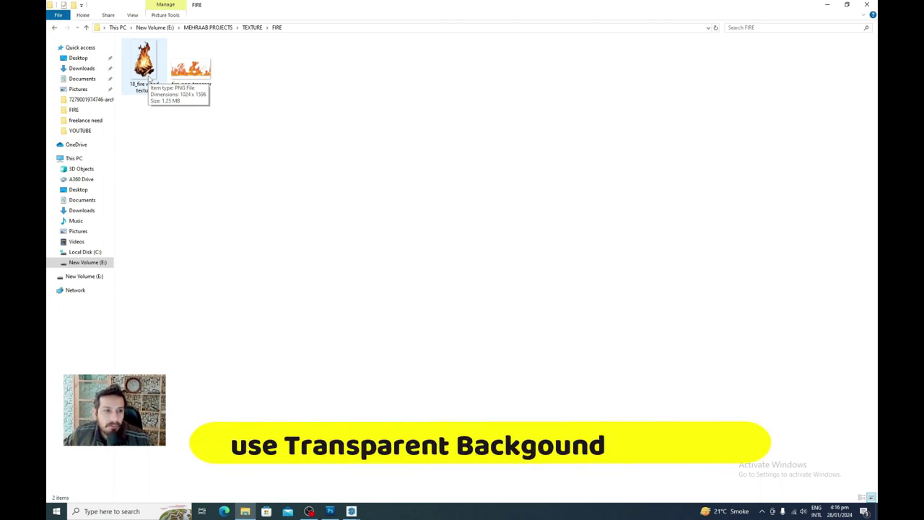
click(148, 78)
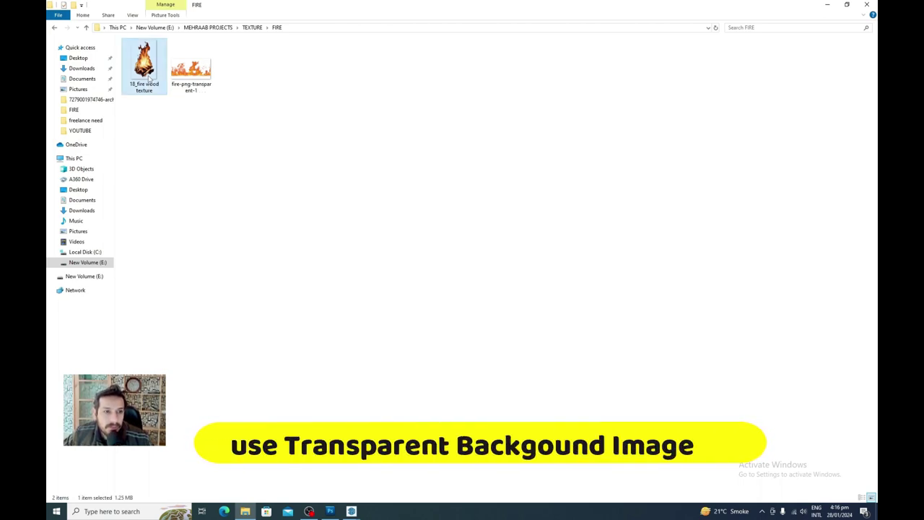
click(330, 511)
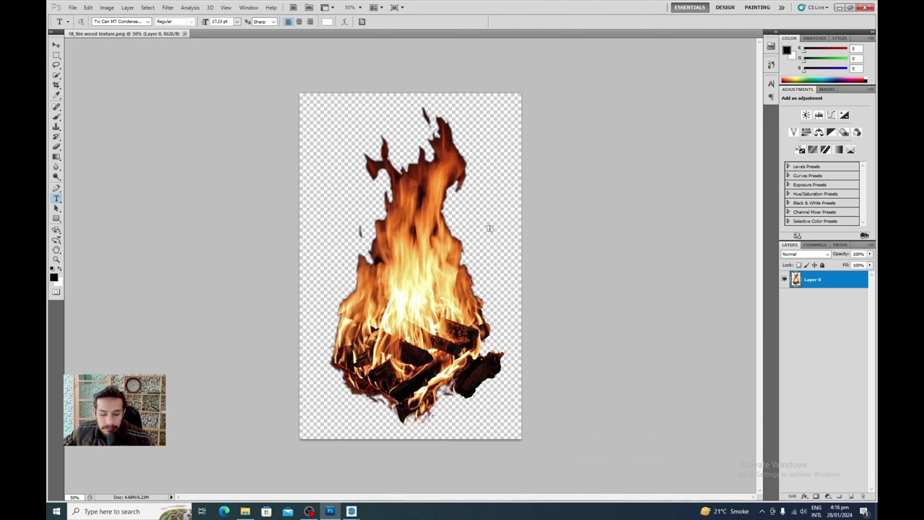
Desaturate the fire image fully with Hue/Saturation at Saturation -100.
key(ctrl+u)
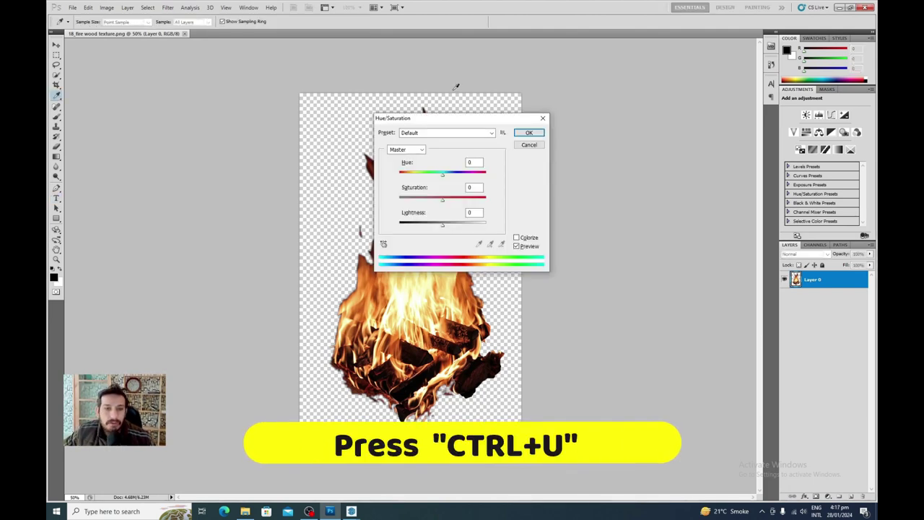
drag(449, 121, 477, 144)
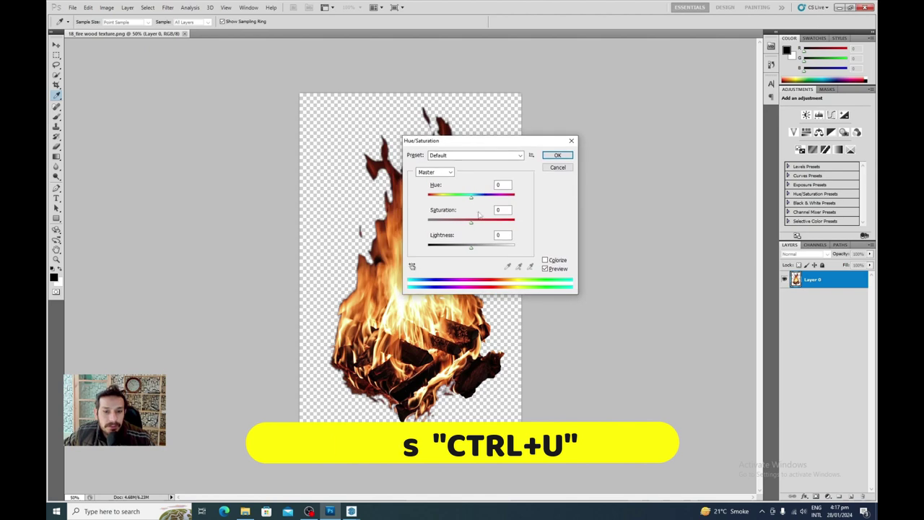
click(470, 224)
drag(470, 225, 425, 228)
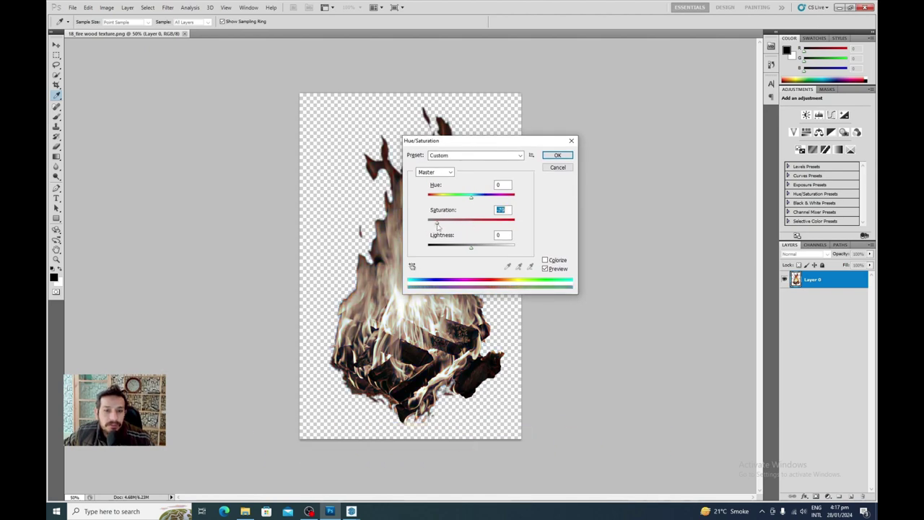
click(557, 155)
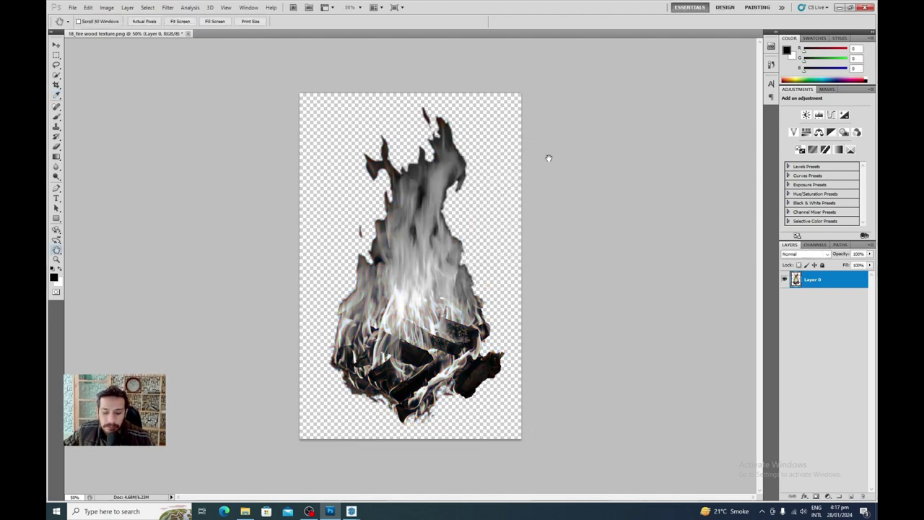
Apply Levels with midtones 1.87, white input 169 and output black about 10.
key(ctrl+l)
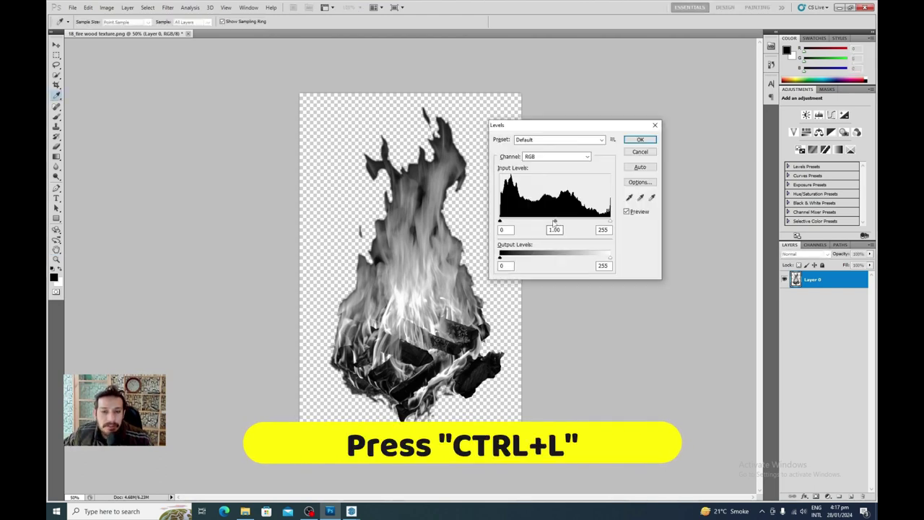
drag(551, 221, 529, 221)
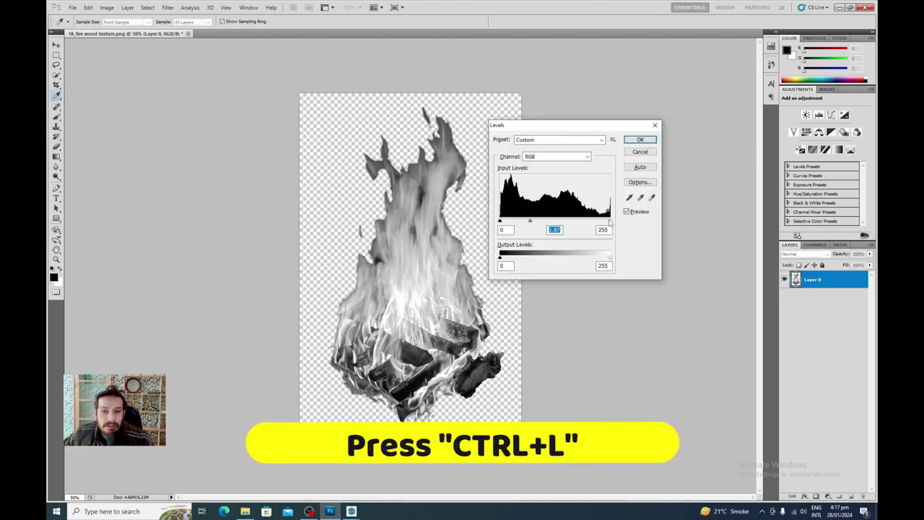
drag(610, 221, 574, 221)
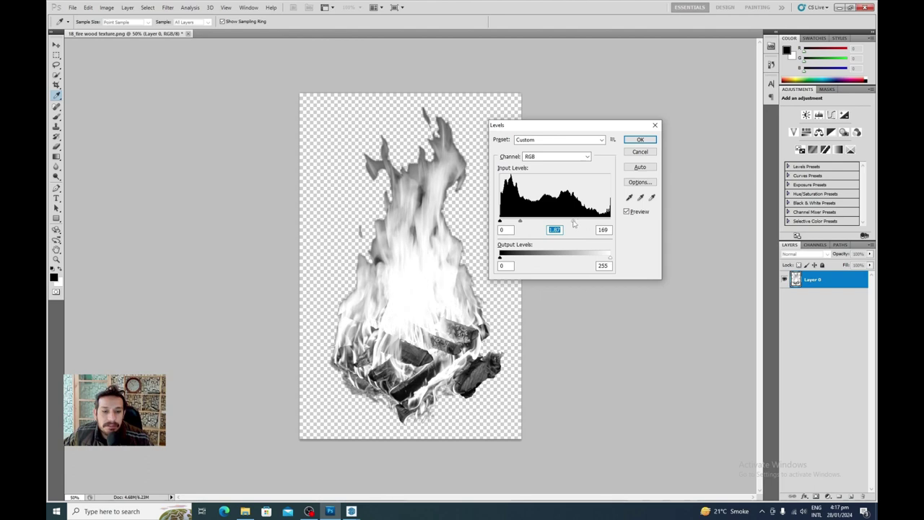
drag(499, 257, 505, 257)
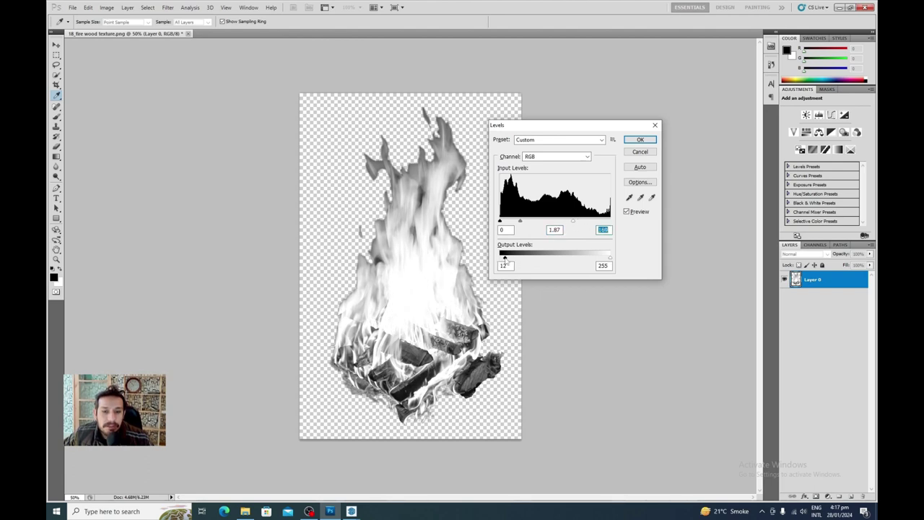
click(633, 143)
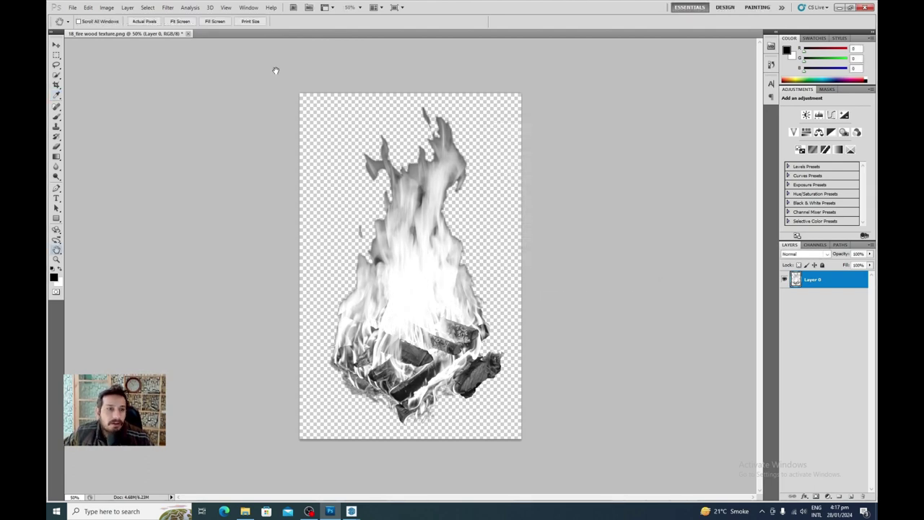
Add a new empty Layer 1 to the fire image.
click(127, 7)
mouse_move(137, 17)
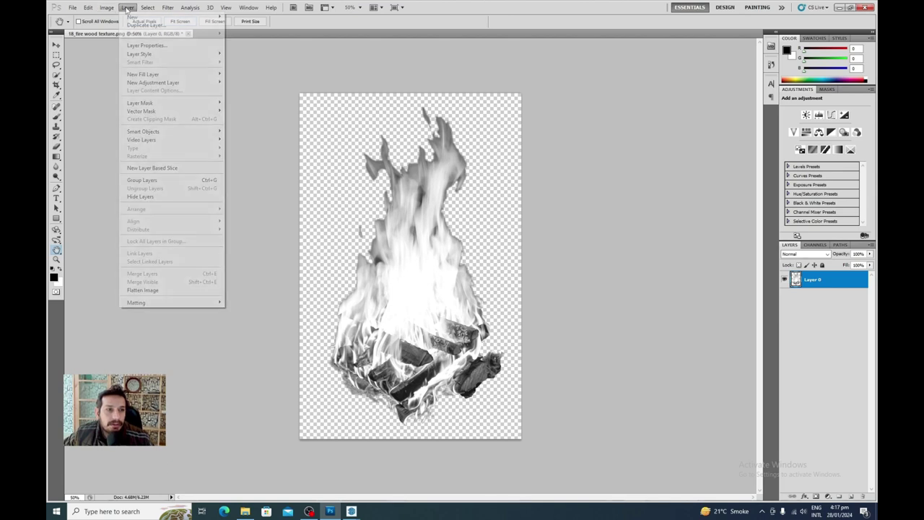
click(238, 16)
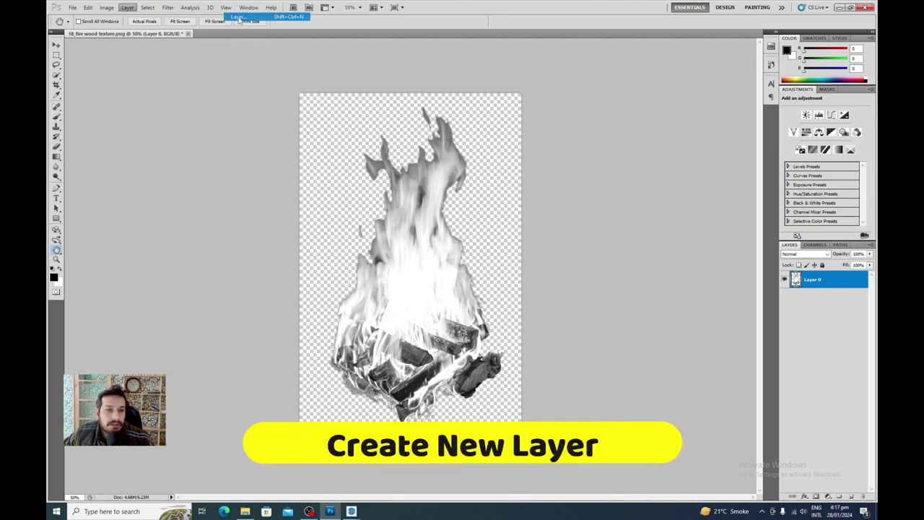
click(520, 165)
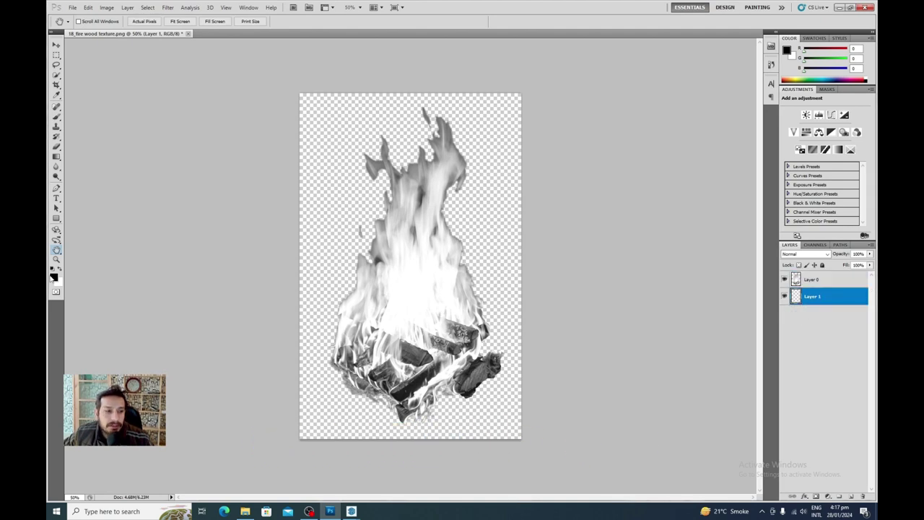
Keep the foreground black and fill the transparent area with the Paint Bucket.
click(53, 278)
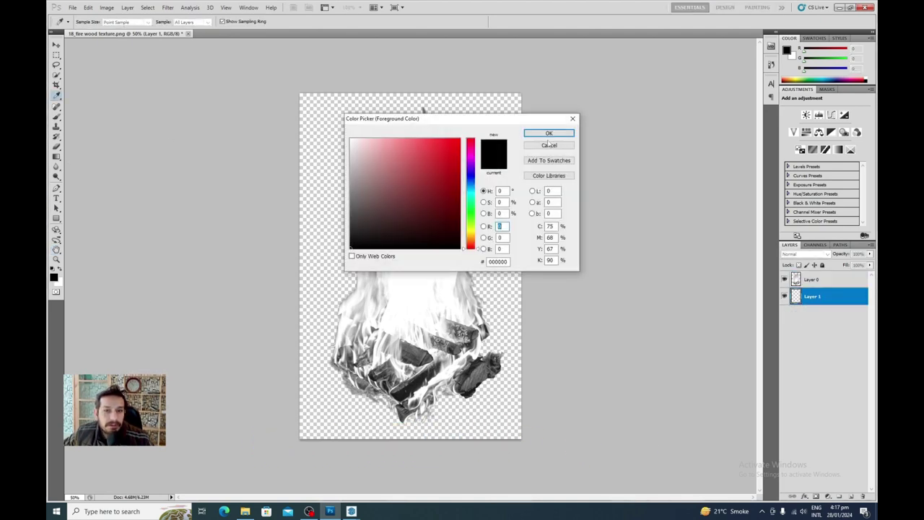
key(Return)
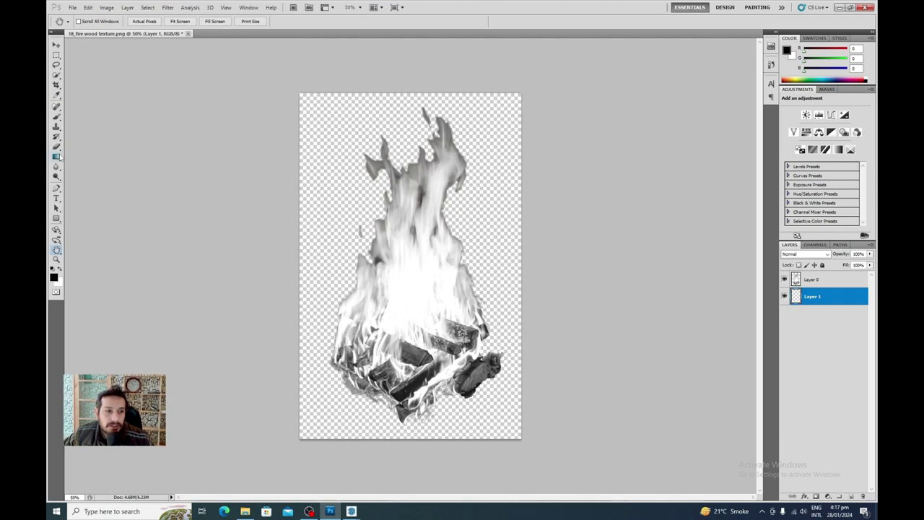
click(57, 156)
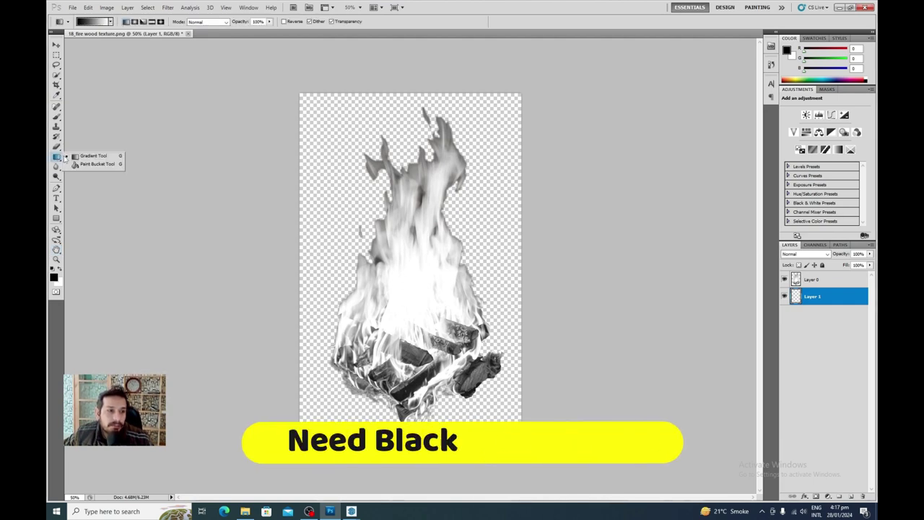
click(81, 165)
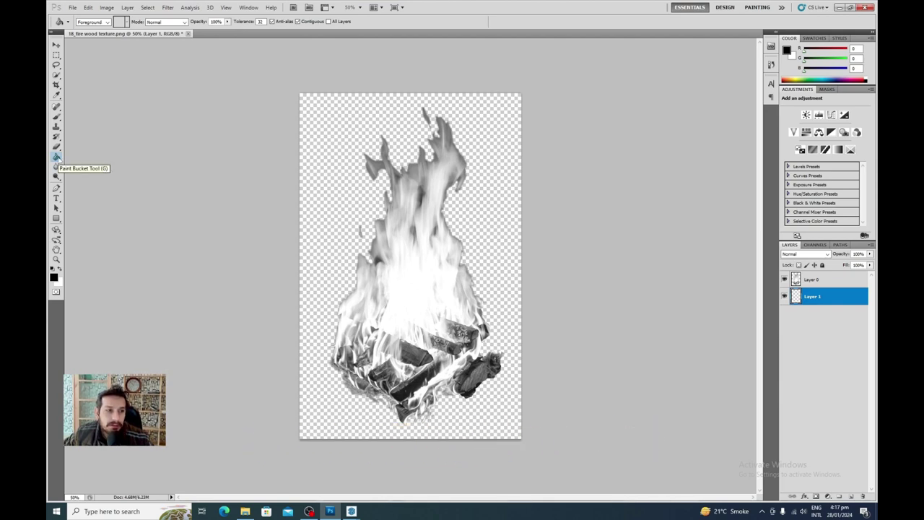
click(453, 236)
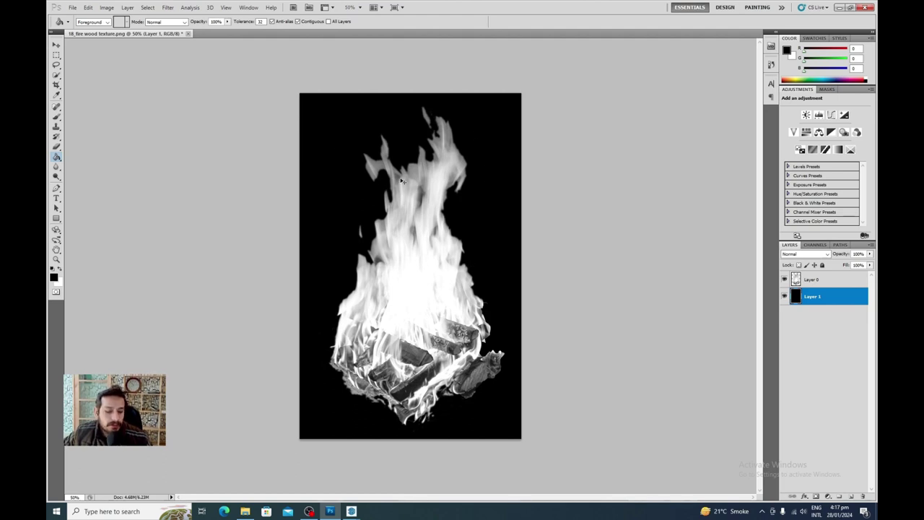
Save the black-backed fire image as a PNG in the FIRE folder, then return to SketchUp.
key(ctrl+shift+s)
click(476, 246)
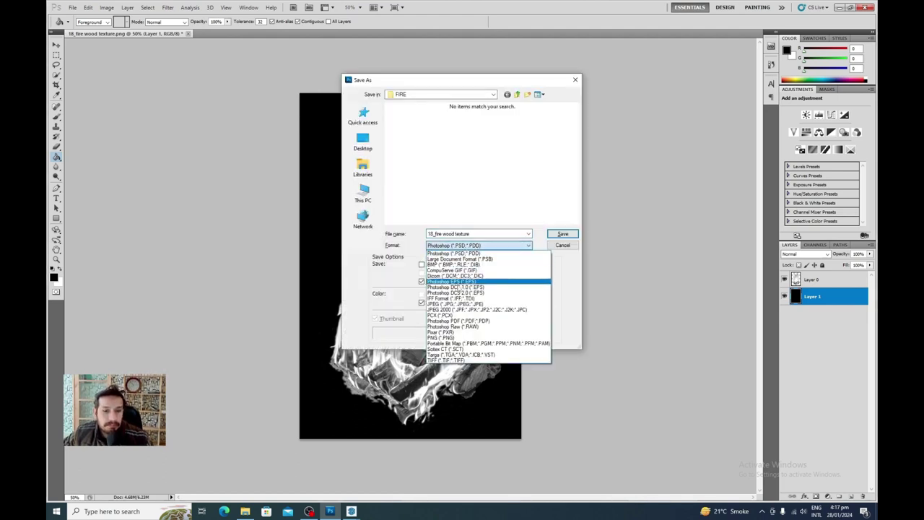
click(458, 304)
key(Return)
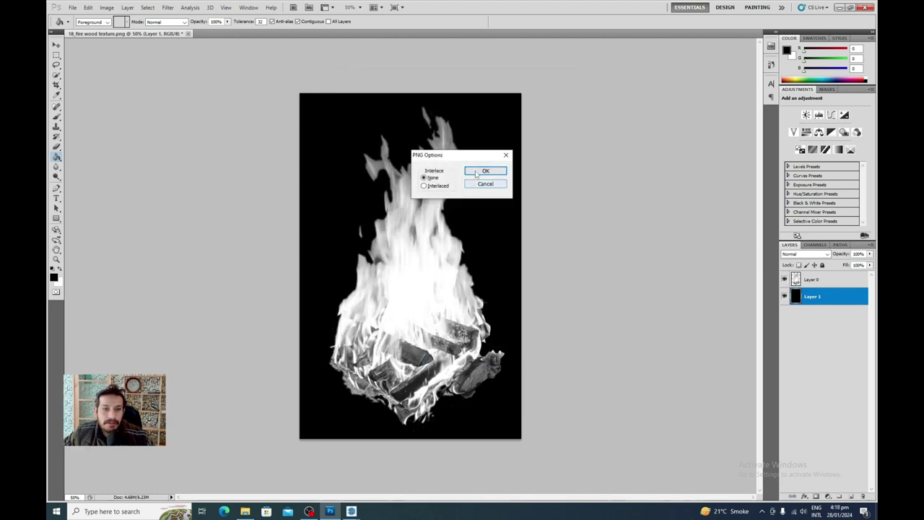
click(483, 169)
click(351, 511)
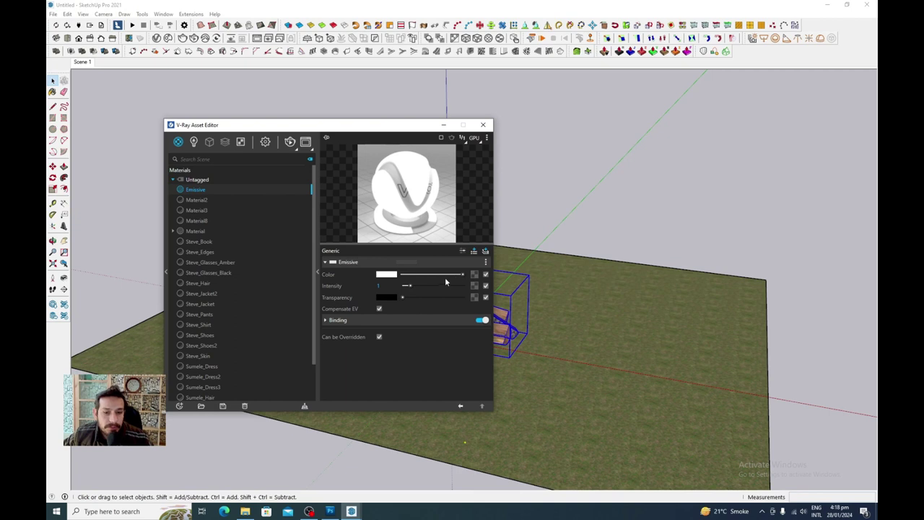
Load 18_fire wood texture as a Bitmap in the Emissive material's Color map slot.
click(473, 275)
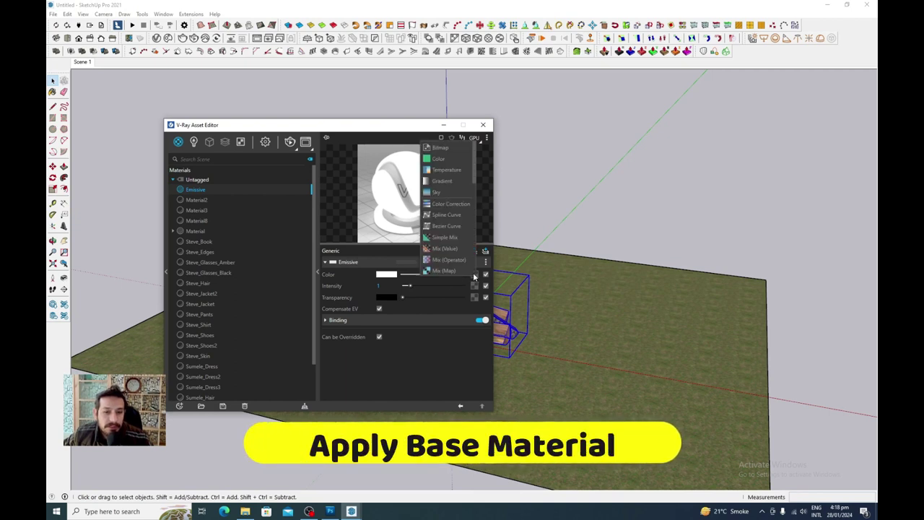
click(443, 149)
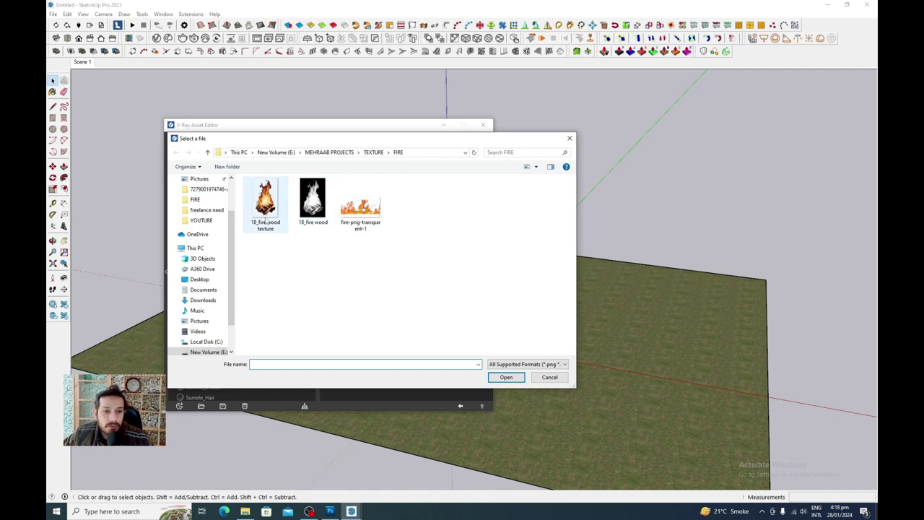
click(266, 227)
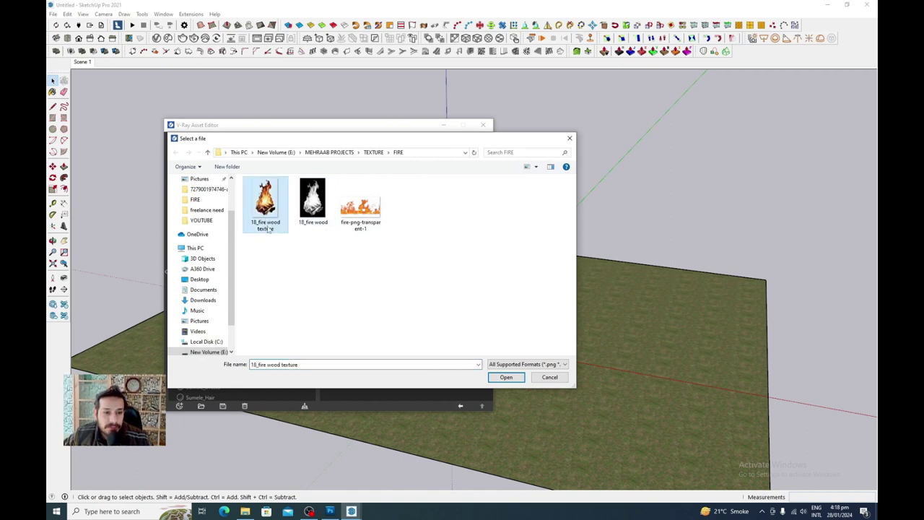
click(500, 372)
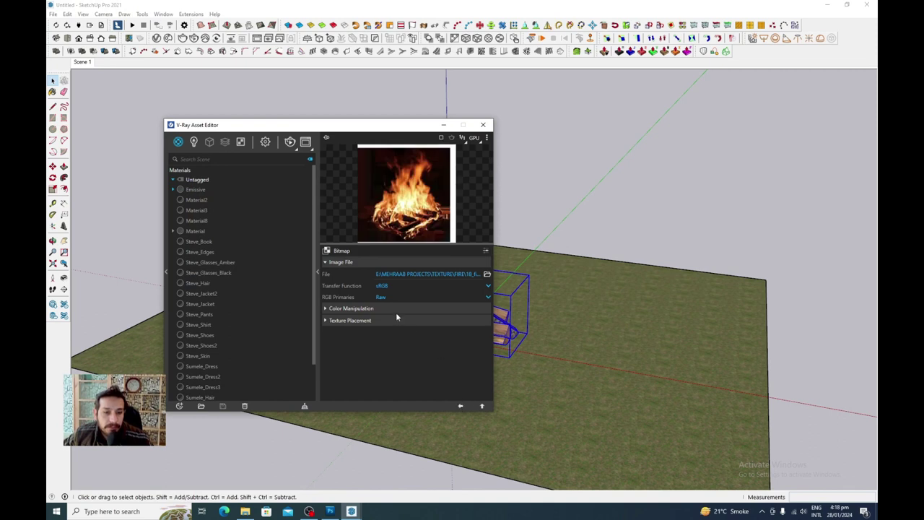
click(460, 406)
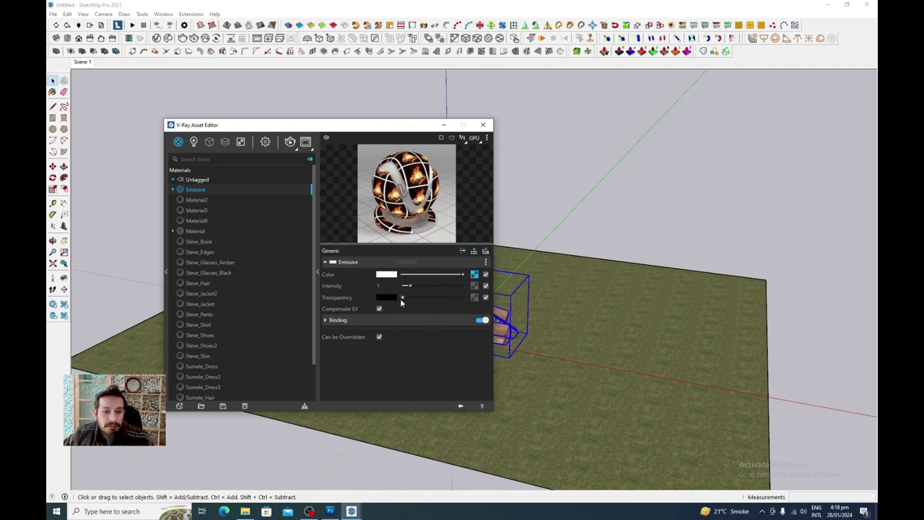
Load the black-backed 18_fire wood image as a Bitmap transparency map with Invert Texture ticked.
click(474, 298)
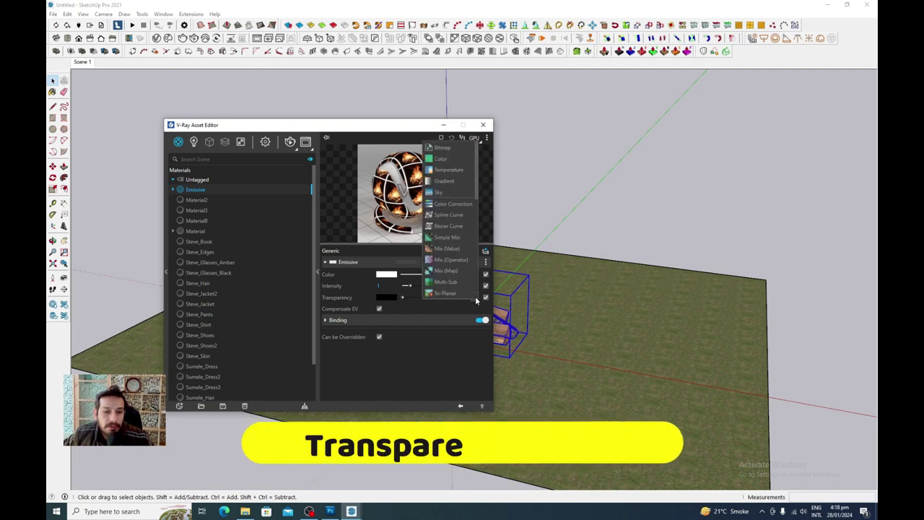
click(441, 147)
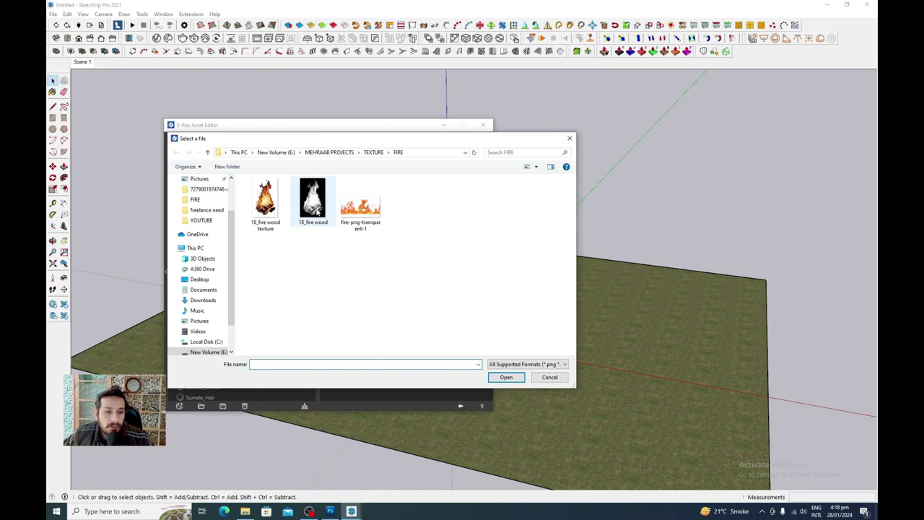
click(315, 207)
click(505, 377)
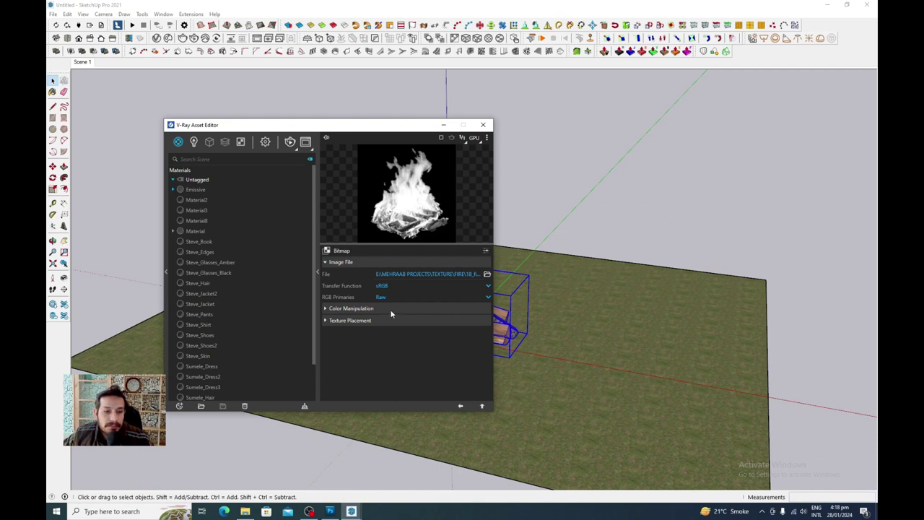
click(390, 309)
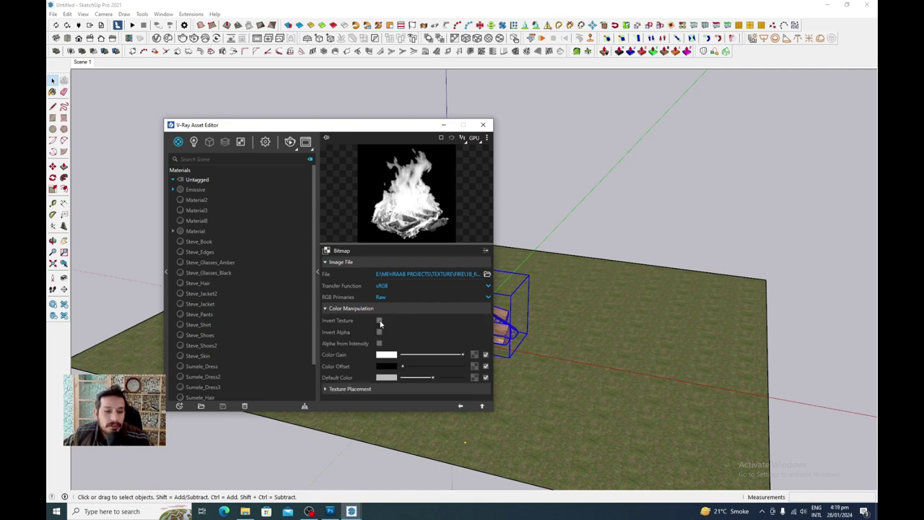
click(379, 321)
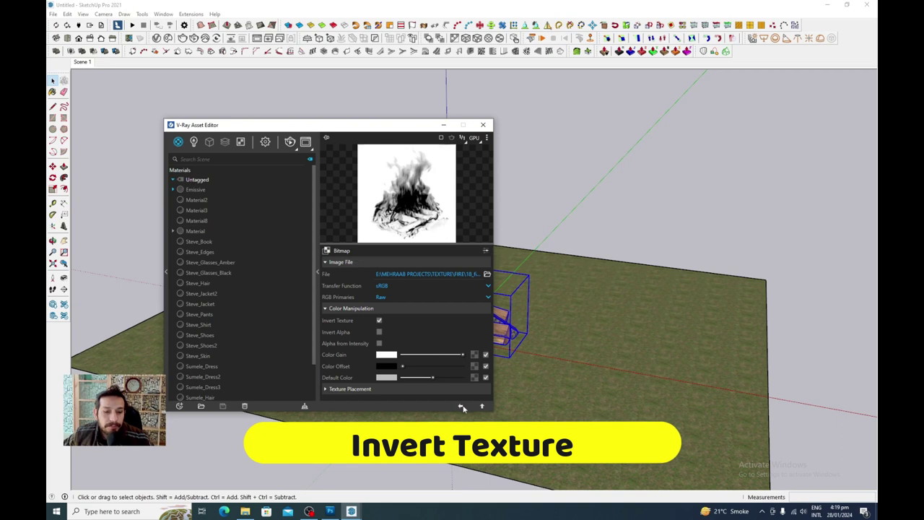
click(462, 407)
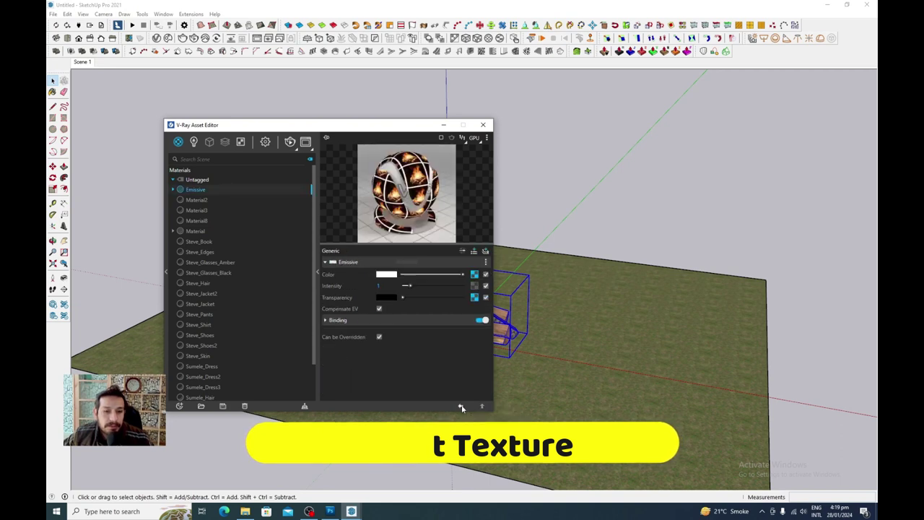
click(462, 407)
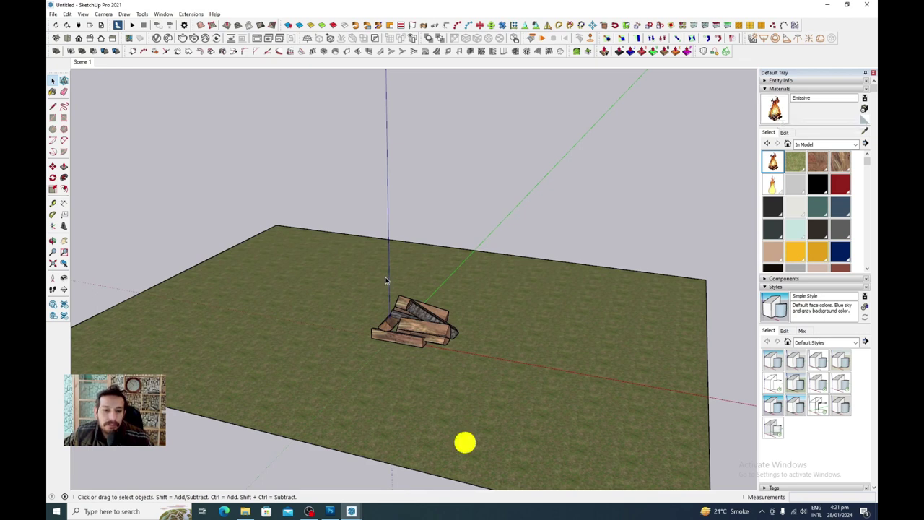
Draw an upright rectangle beside the logs.
middle_drag(384, 276, 395, 158)
key(r)
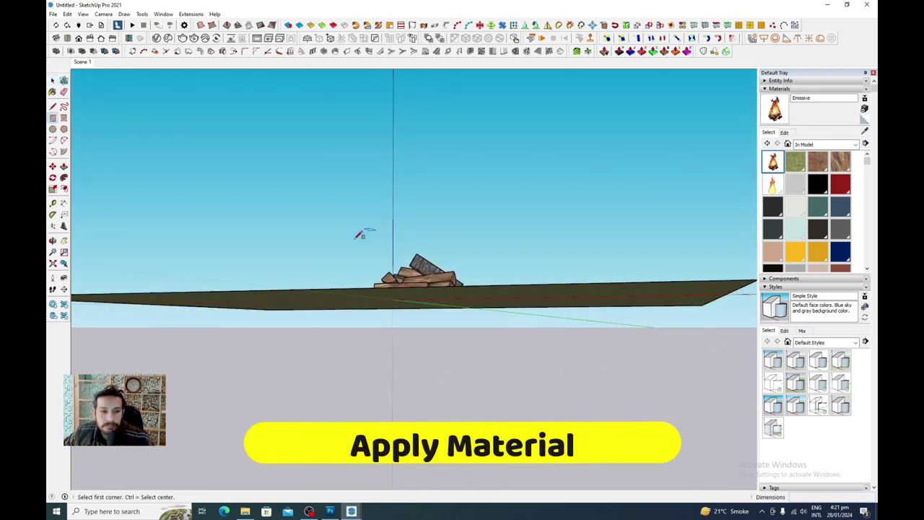
click(315, 285)
mouse_move(361, 182)
middle_down()
mouse_move(336, 230)
mouse_move(386, 237)
mouse_move(368, 310)
middle_up()
click(386, 237)
Paint the upright face with the Emissive fire material.
key(space)
click(367, 310)
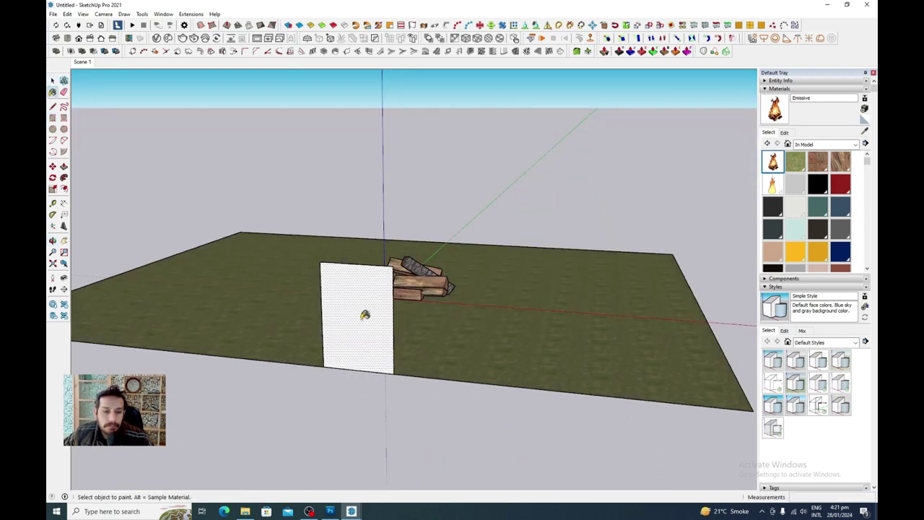
click(365, 313)
scroll(363, 339, up, 3)
Scale the fire texture with Texture > Position so one flame fills the plane, then select it.
right_click(363, 339)
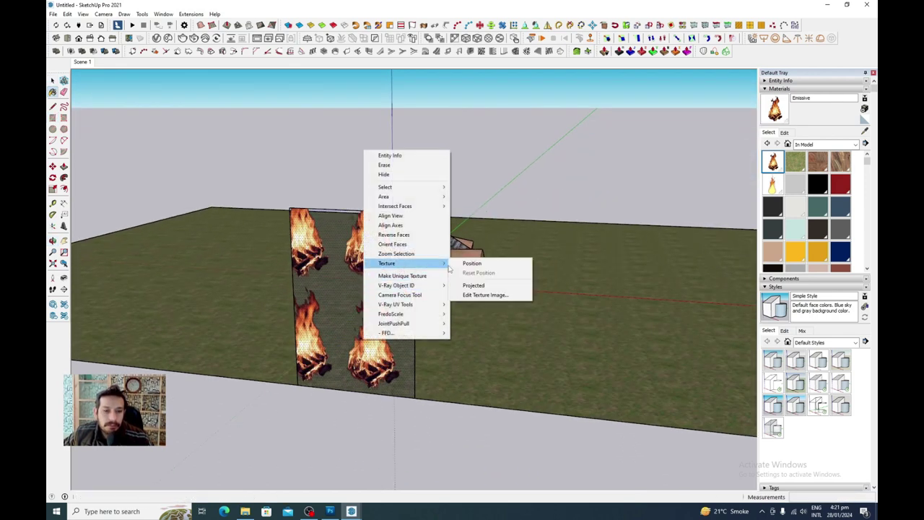
mouse_move(387, 263)
click(466, 264)
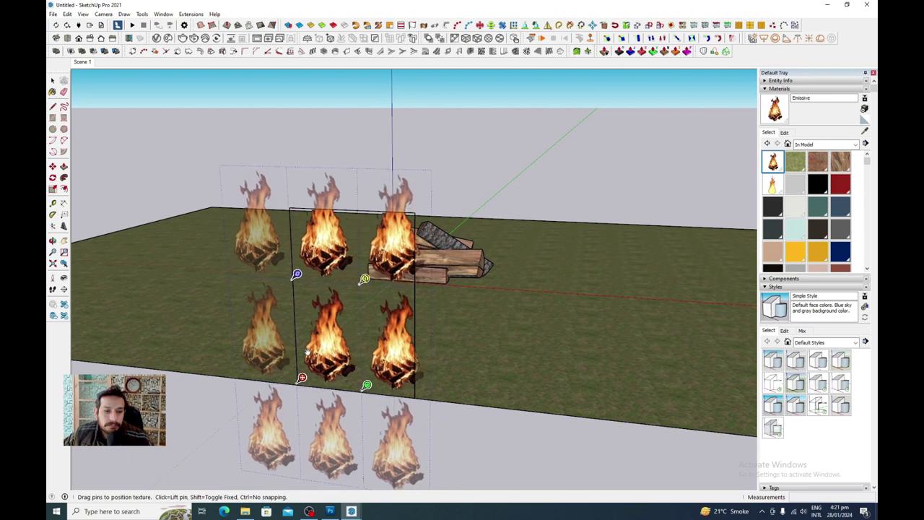
drag(369, 388, 419, 393)
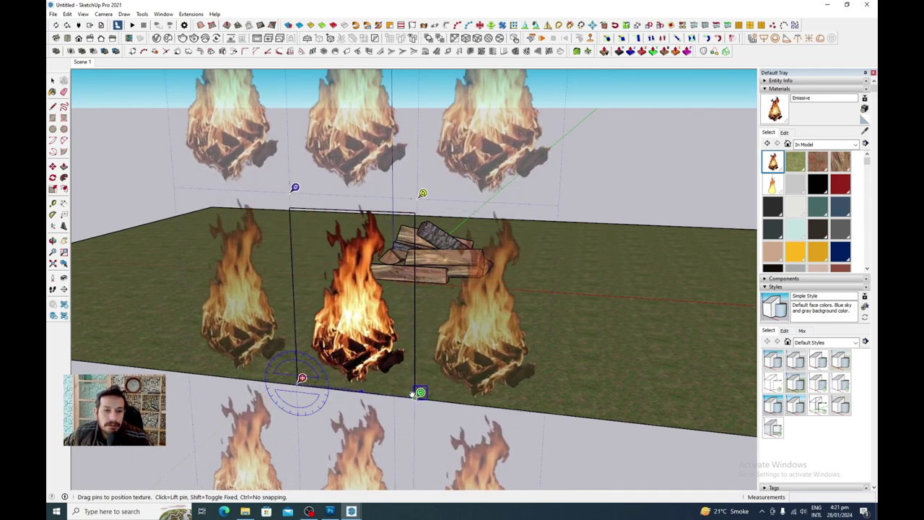
key(Return)
key(m)
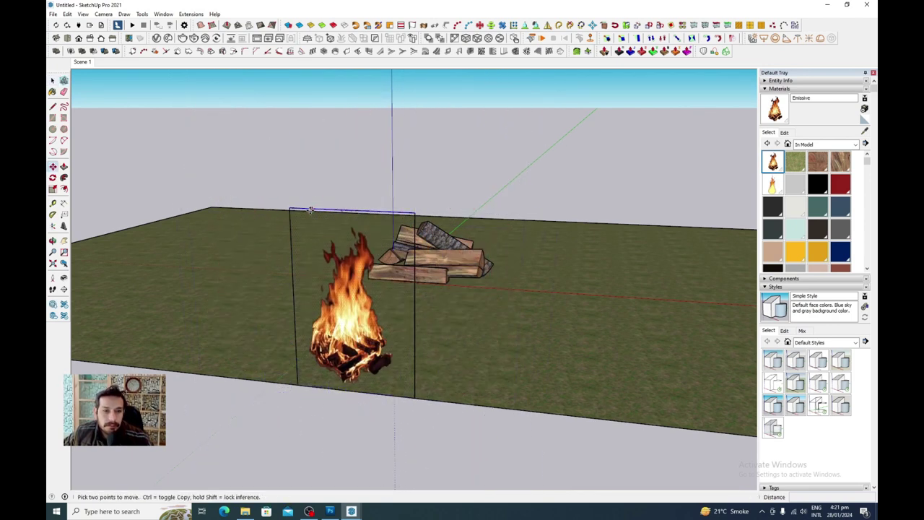
key(space)
click(371, 345)
Move the fire image group down onto the middle of the log pile.
right_click(376, 320)
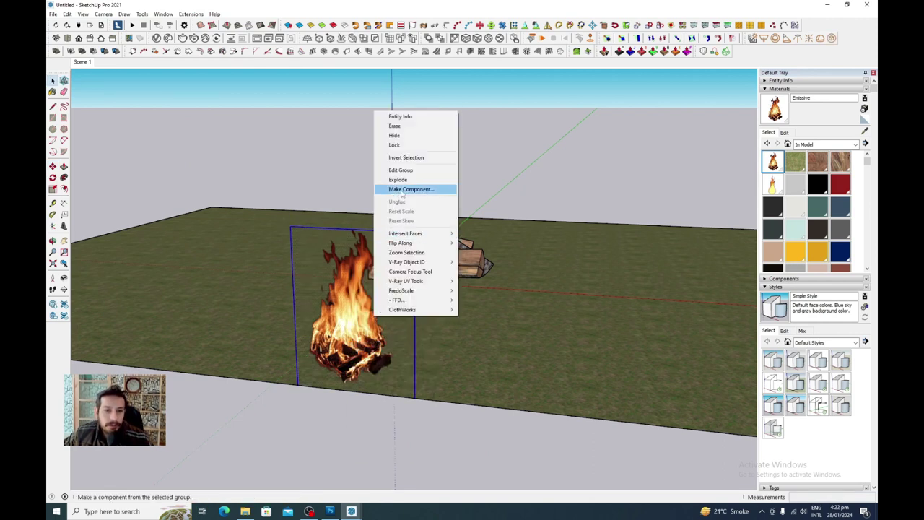
click(365, 291)
key(m)
drag(414, 400, 473, 249)
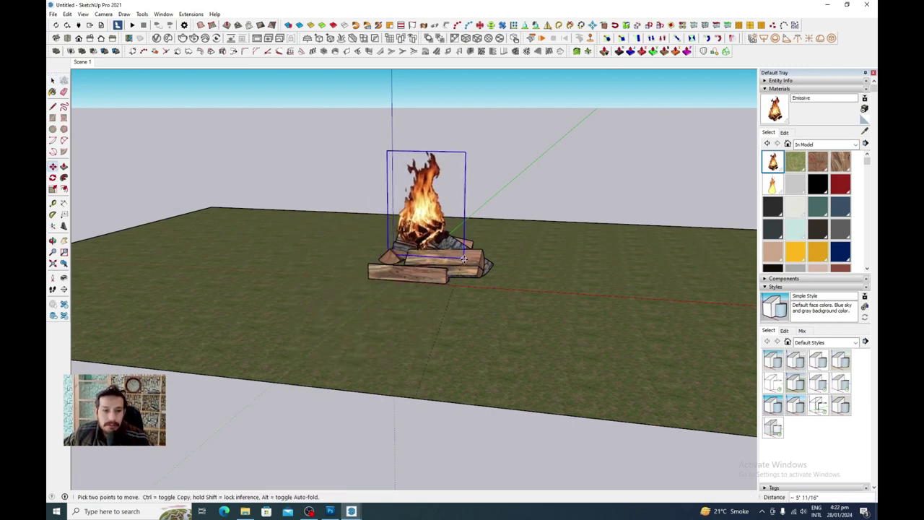
mouse_move(473, 249)
middle_down()
mouse_move(394, 206)
mouse_move(426, 331)
mouse_move(376, 261)
mouse_move(330, 295)
mouse_move(438, 330)
mouse_move(418, 316)
middle_up()
key(q)
Rotate the flame plane about its base to its new angle.
click(415, 300)
click(412, 290)
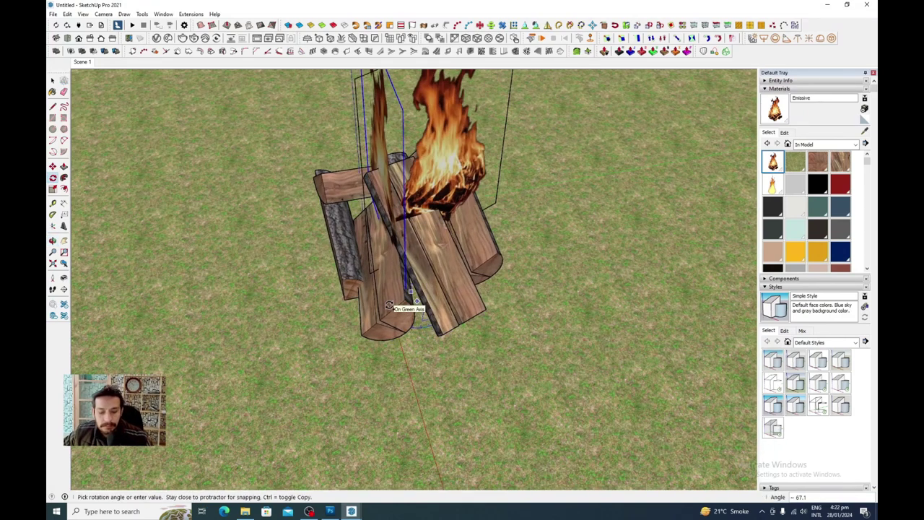
click(388, 188)
key(space)
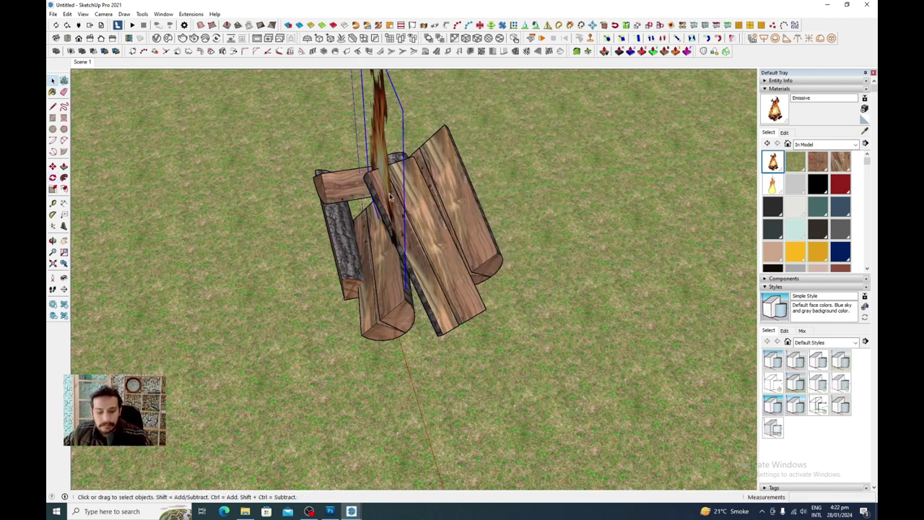
mouse_move(390, 197)
middle_down()
mouse_move(482, 261)
mouse_move(444, 326)
mouse_move(485, 268)
middle_up()
Rotate copies of the flame plane in 45° steps so they cross at one centre.
key(m)
key(q)
drag(490, 271, 485, 249)
click(485, 249)
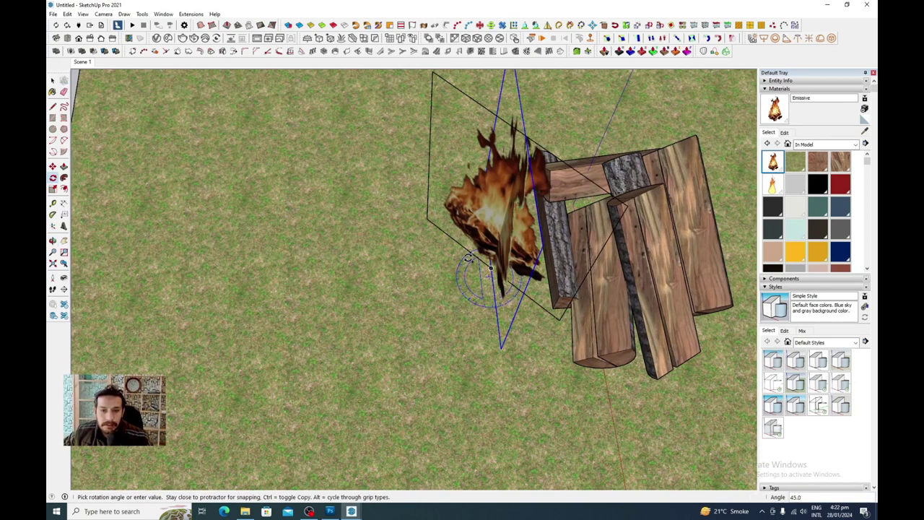
click(467, 258)
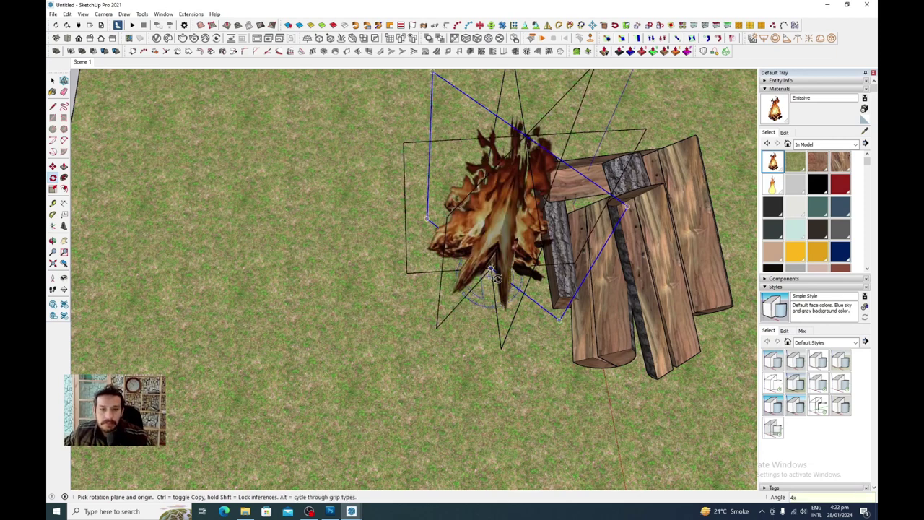
middle_drag(468, 258, 350, 270)
key(space)
scroll(350, 270, down, 5)
scroll(347, 206, up, 3)
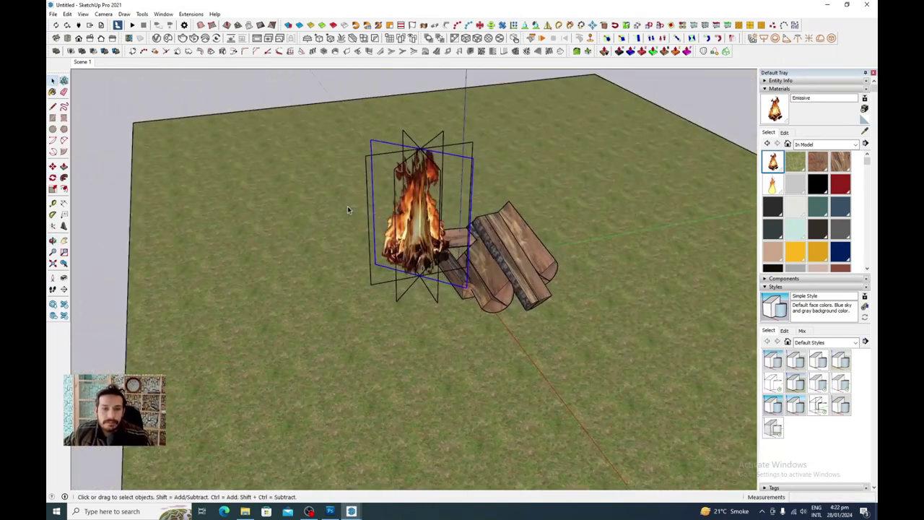
Turn the crossed flame planes into a component set to always face the camera.
right_click(428, 193)
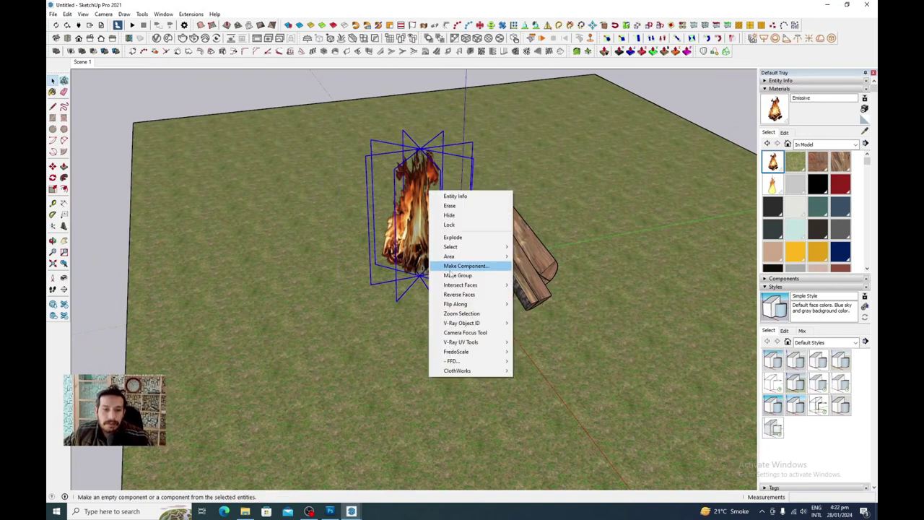
click(457, 270)
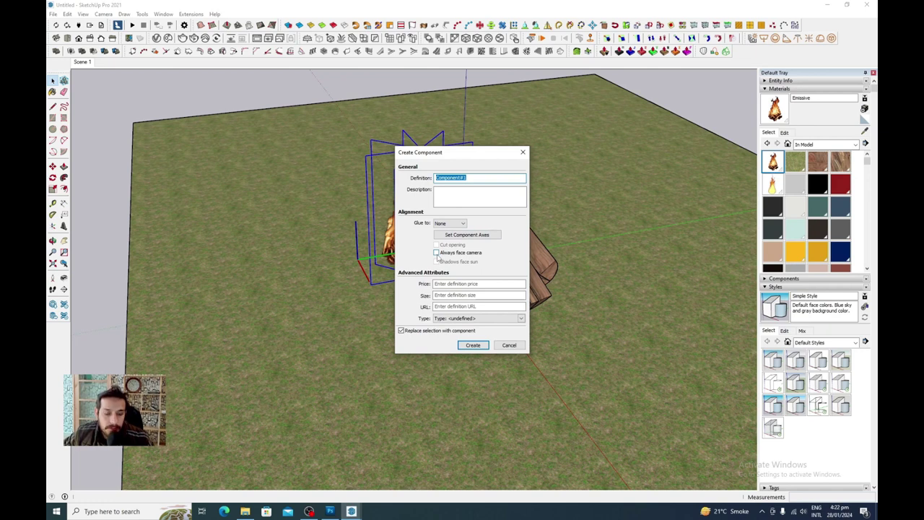
click(436, 253)
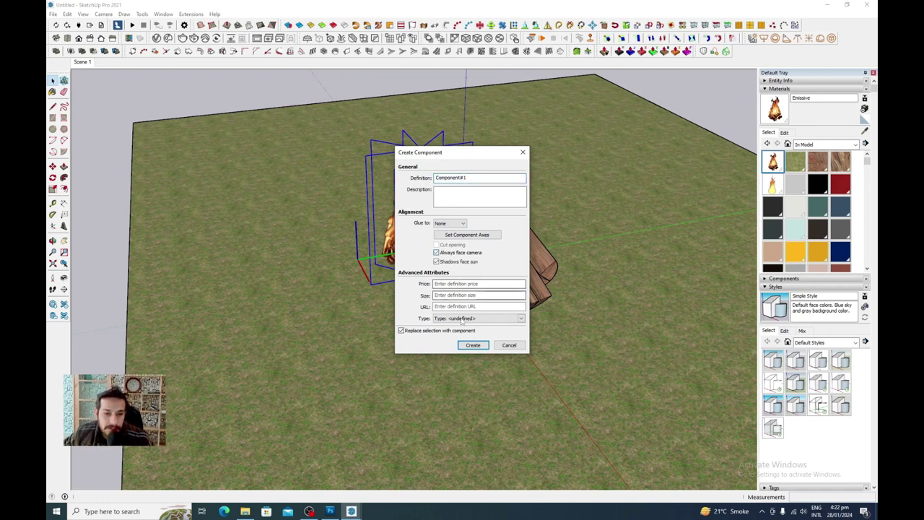
click(473, 345)
Move Component#1 to the centre of the log pile.
key(m)
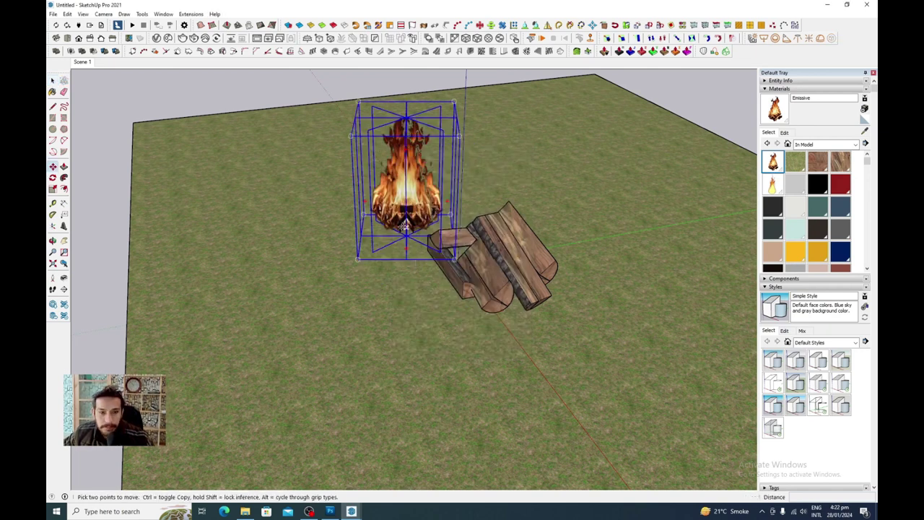
click(406, 235)
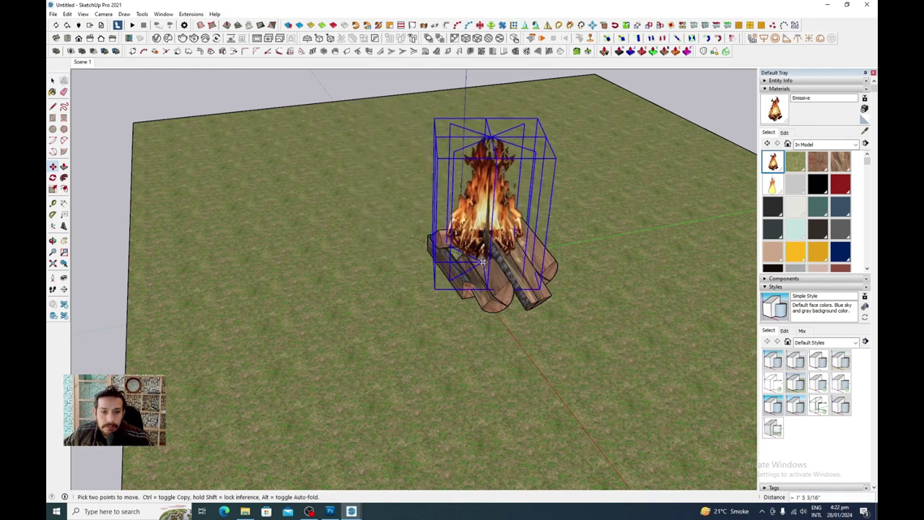
right_click(425, 257)
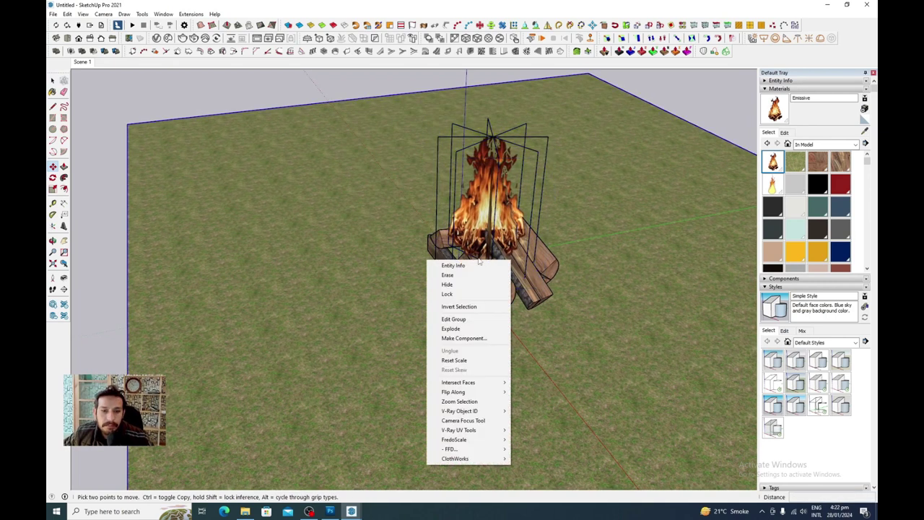
key(Escape)
right_click(508, 232)
click(535, 236)
mouse_move(534, 239)
middle_down()
mouse_move(724, 180)
mouse_move(546, 221)
middle_up()
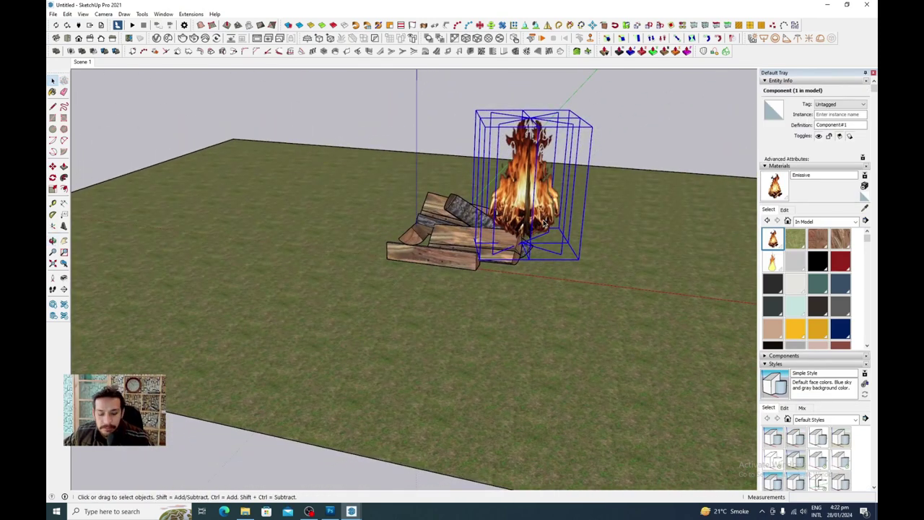
key(m)
click(525, 243)
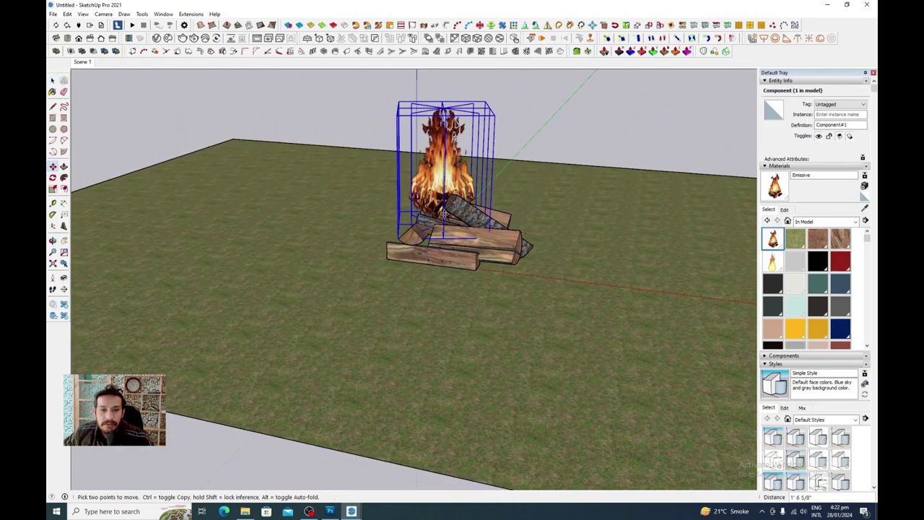
click(446, 215)
mouse_move(446, 215)
middle_down()
mouse_move(538, 227)
mouse_move(421, 245)
middle_up()
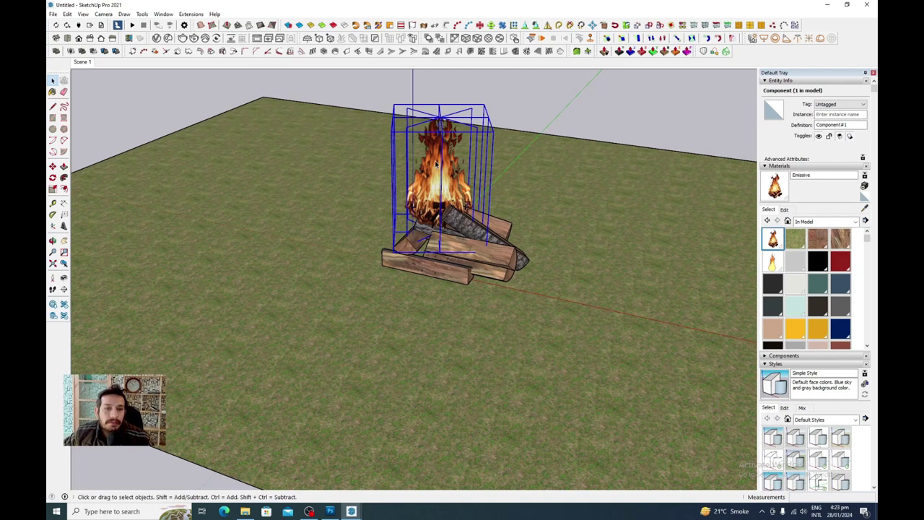
click(325, 93)
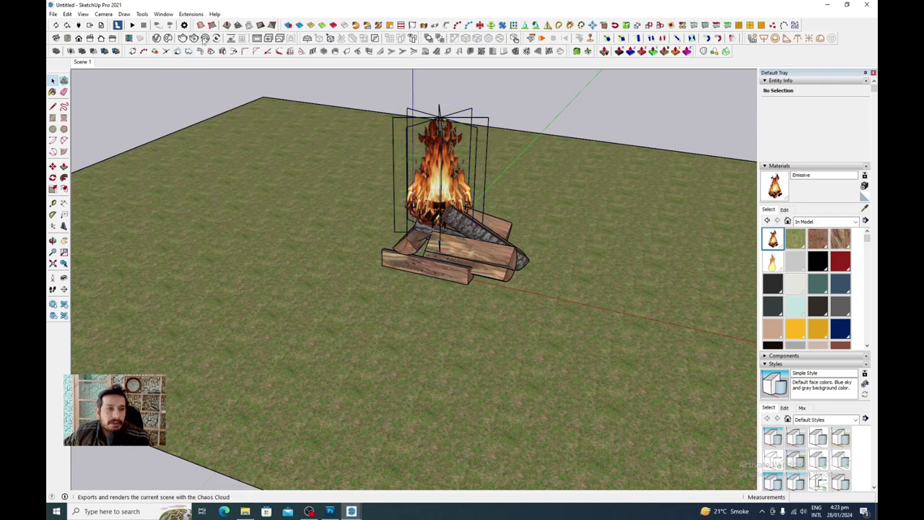
click(183, 39)
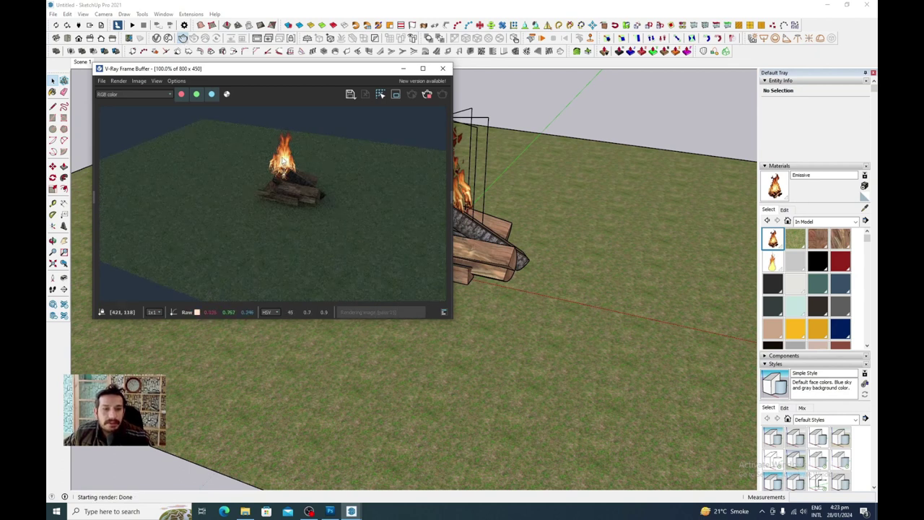
scroll(282, 154, up, 1)
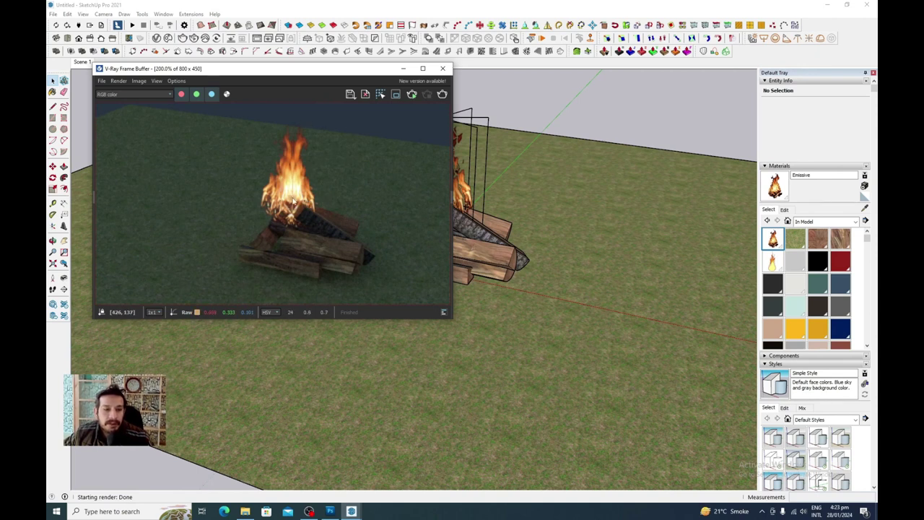
click(443, 70)
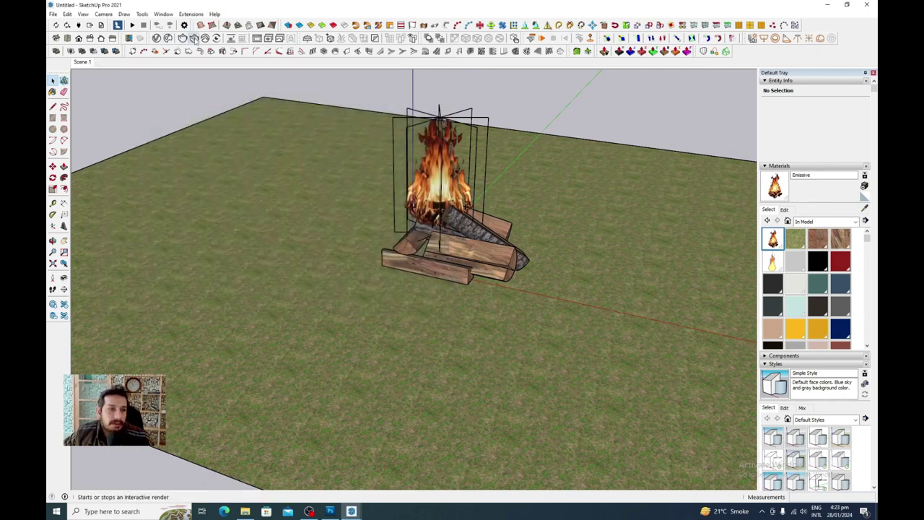
Start the interactive render and raise the Emissive material's intensity to 4.2 in the Asset Editor.
click(194, 39)
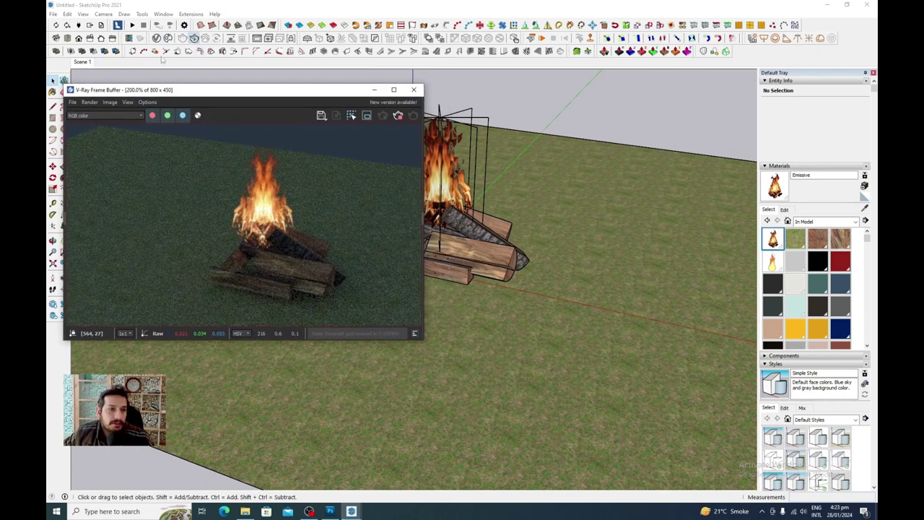
click(157, 39)
drag(257, 139, 527, 140)
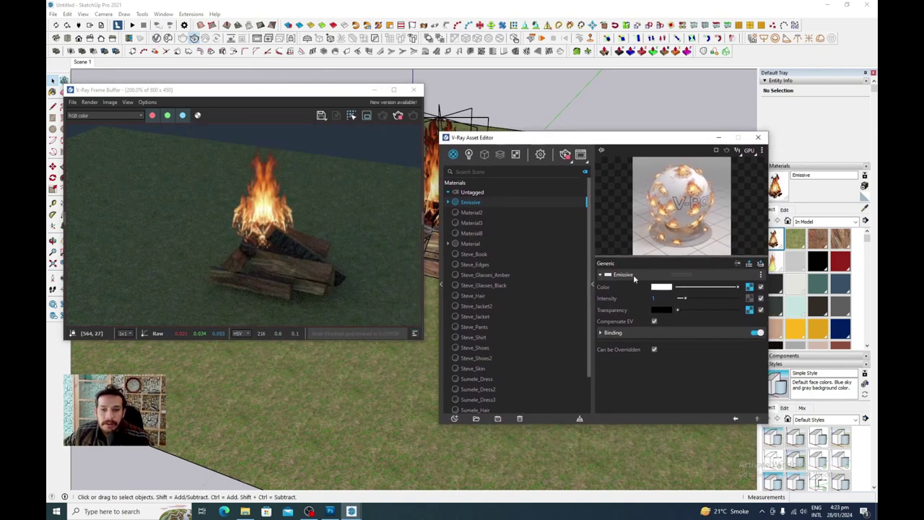
mouse_move(715, 300)
mouse_down()
mouse_move(722, 300)
mouse_move(703, 301)
mouse_up()
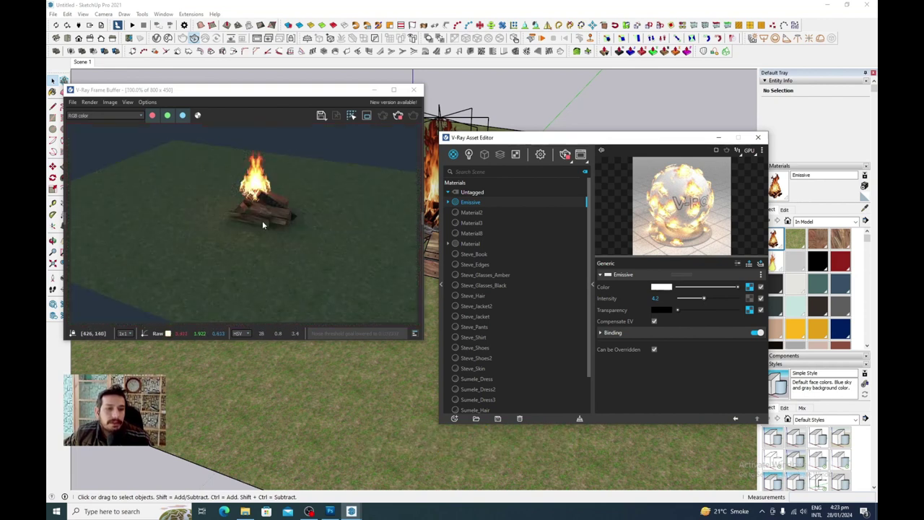
mouse_move(262, 220)
middle_down()
mouse_move(256, 192)
mouse_move(286, 221)
middle_up()
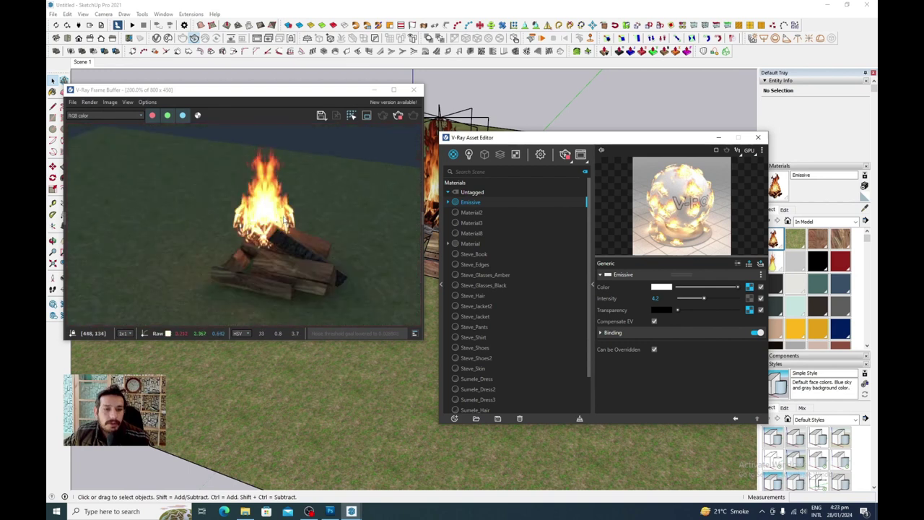